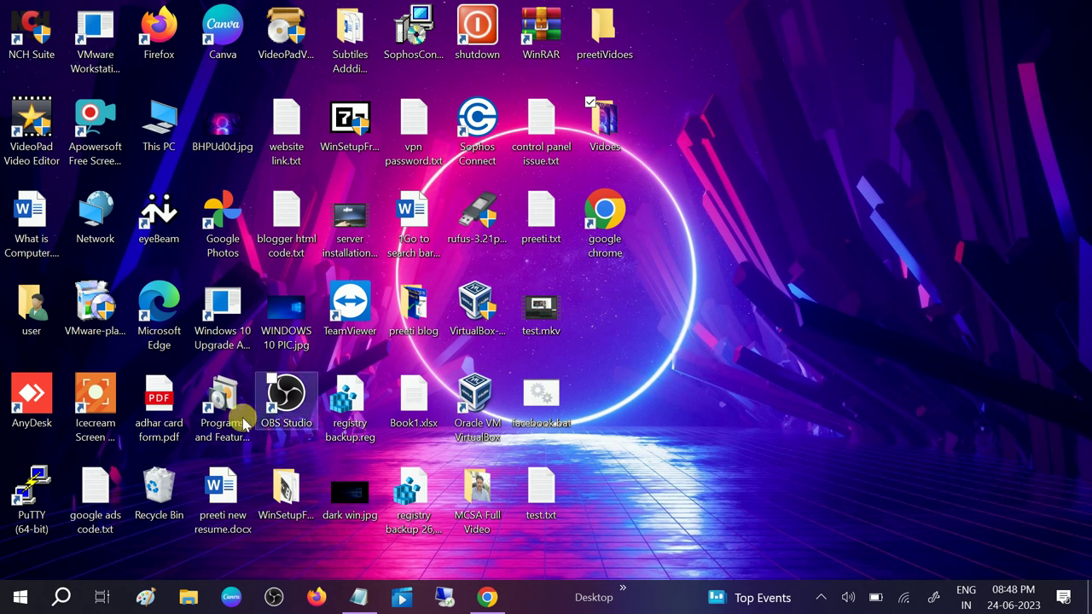
- Find the Troubleshoot settings with a Windows search for "tro" and open the additional troubleshooters
click(62, 600)
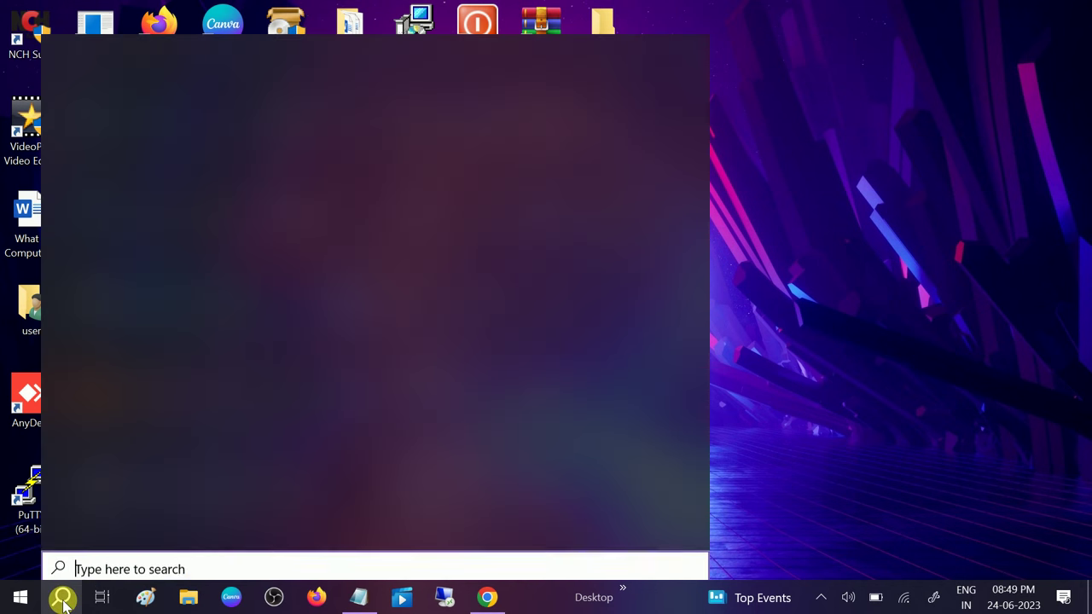
text(t)
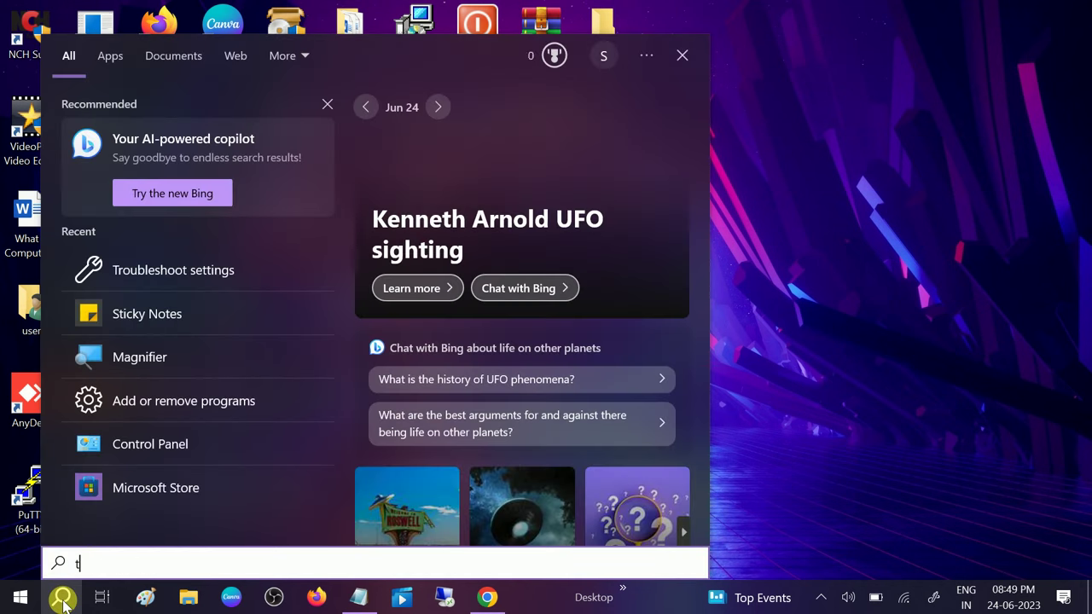
text(ro)
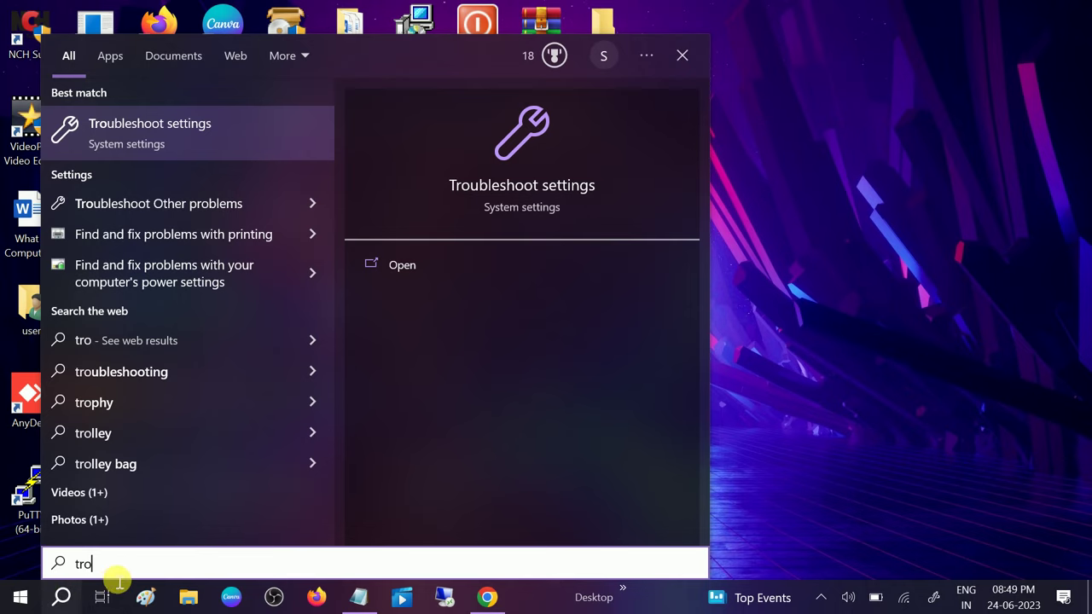
click(197, 146)
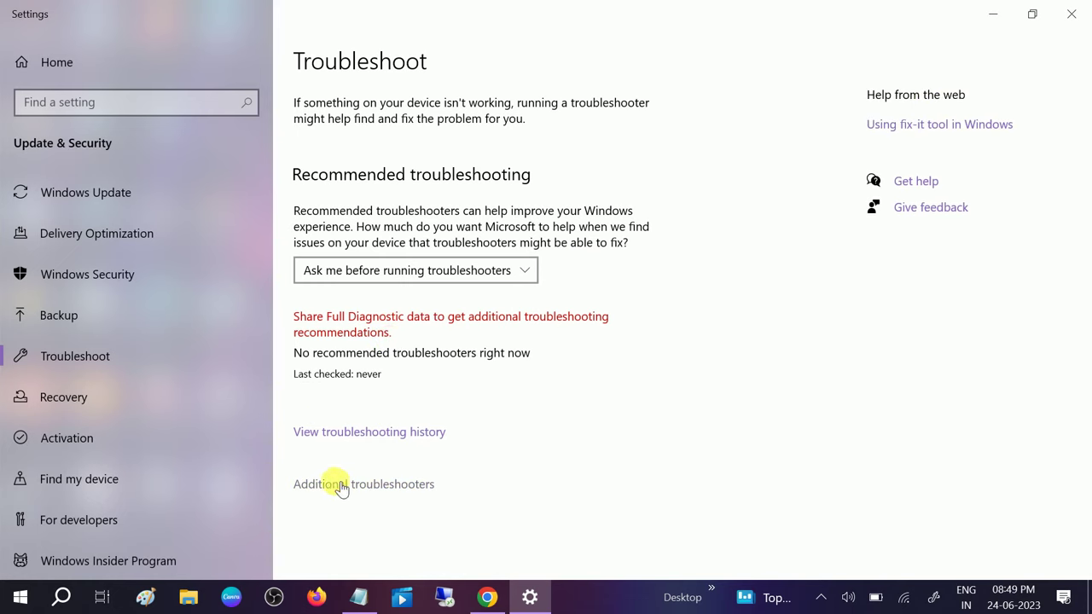
click(337, 486)
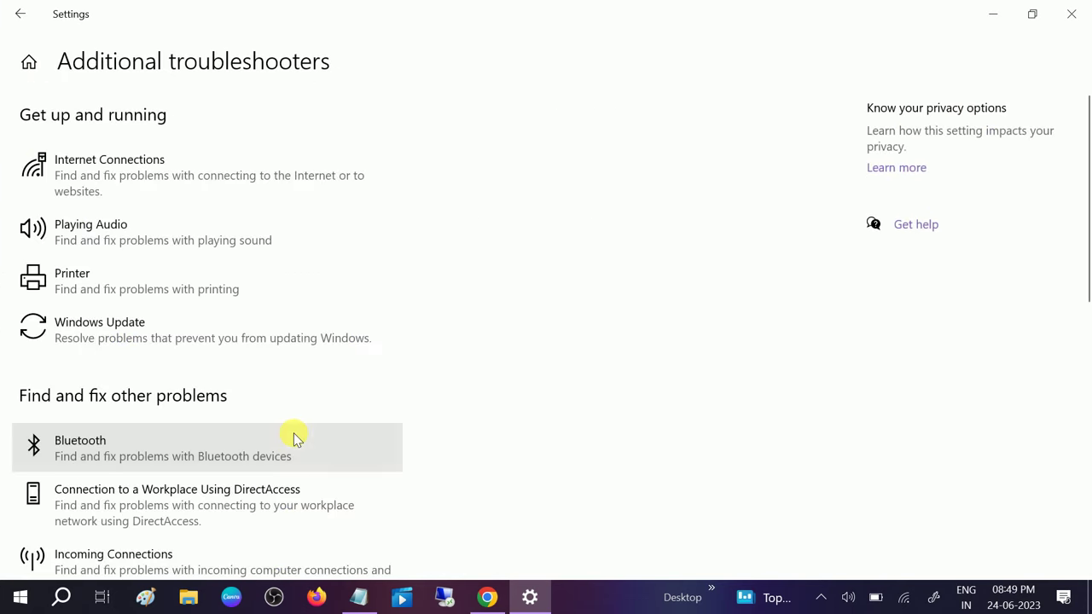
- Run the Keyboard troubleshooter and close it once it has completed
scroll(285, 375, down, 4)
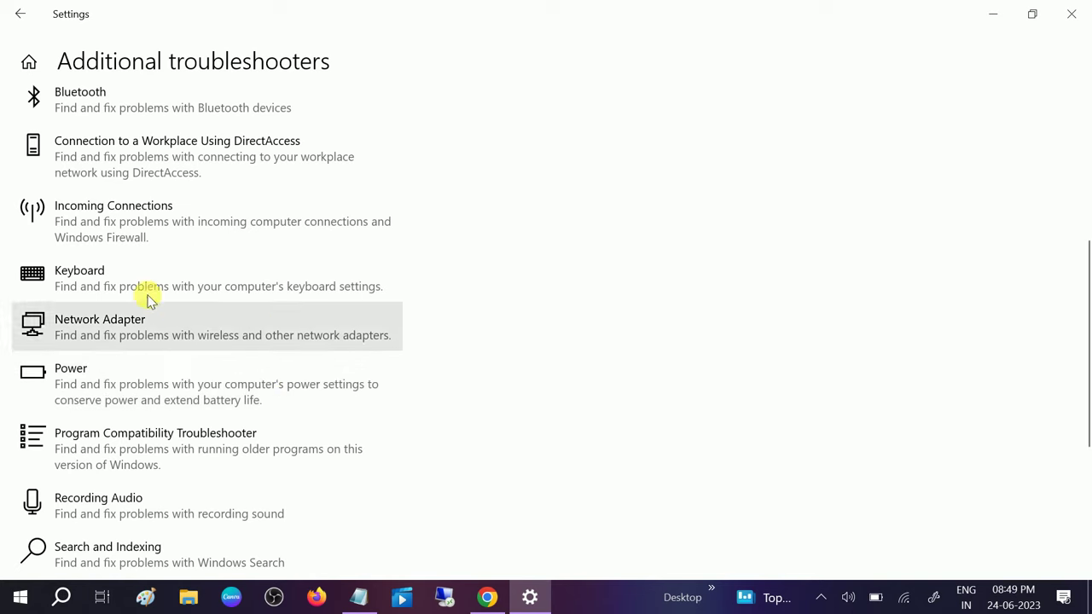
click(128, 286)
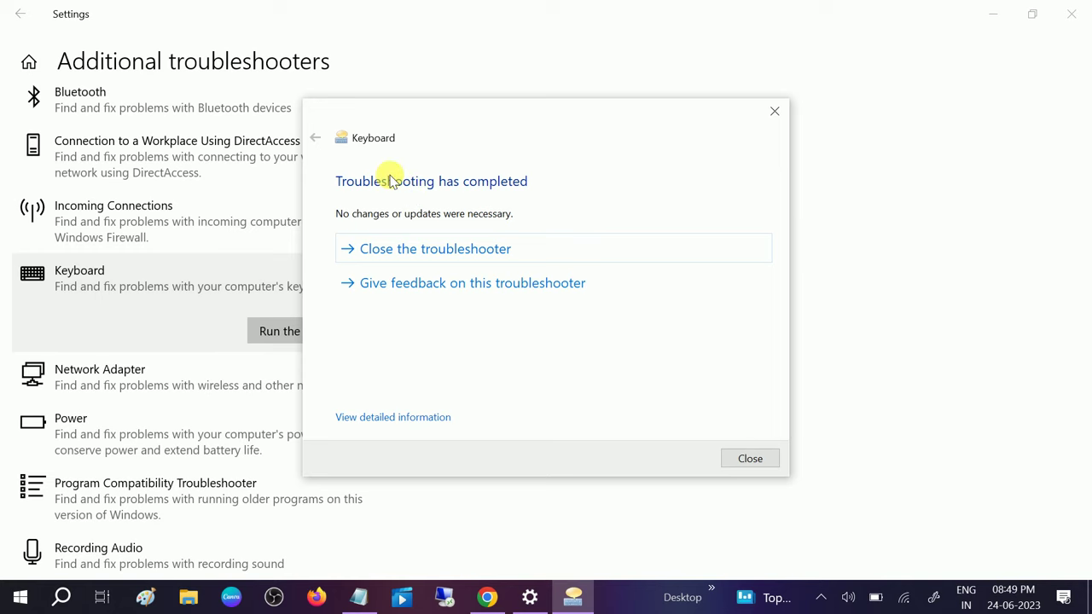
click(737, 456)
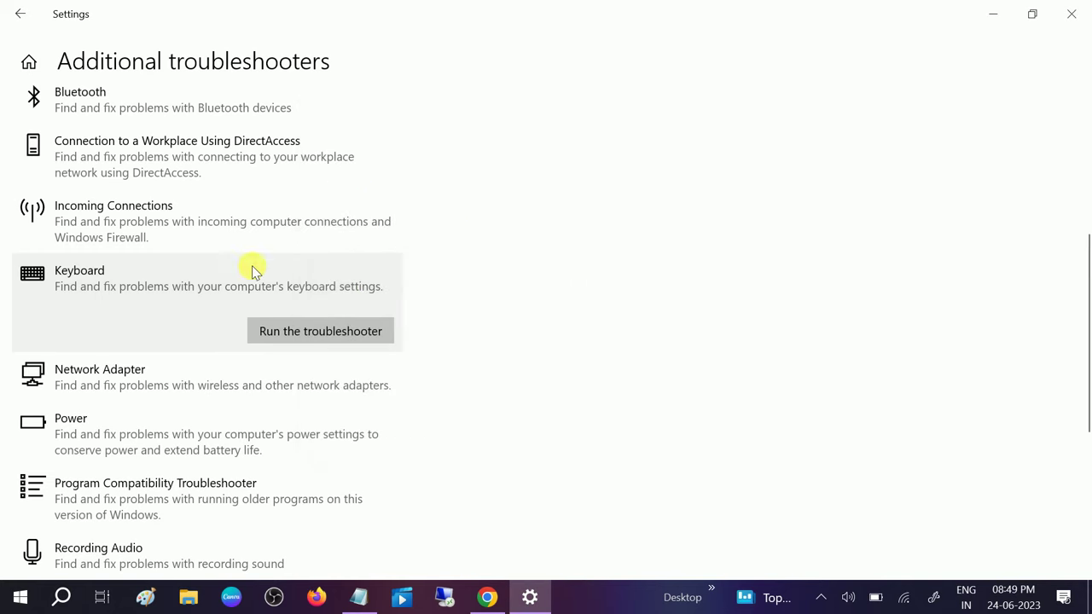
- Close the Settings window and refresh the desktop
click(1068, 10)
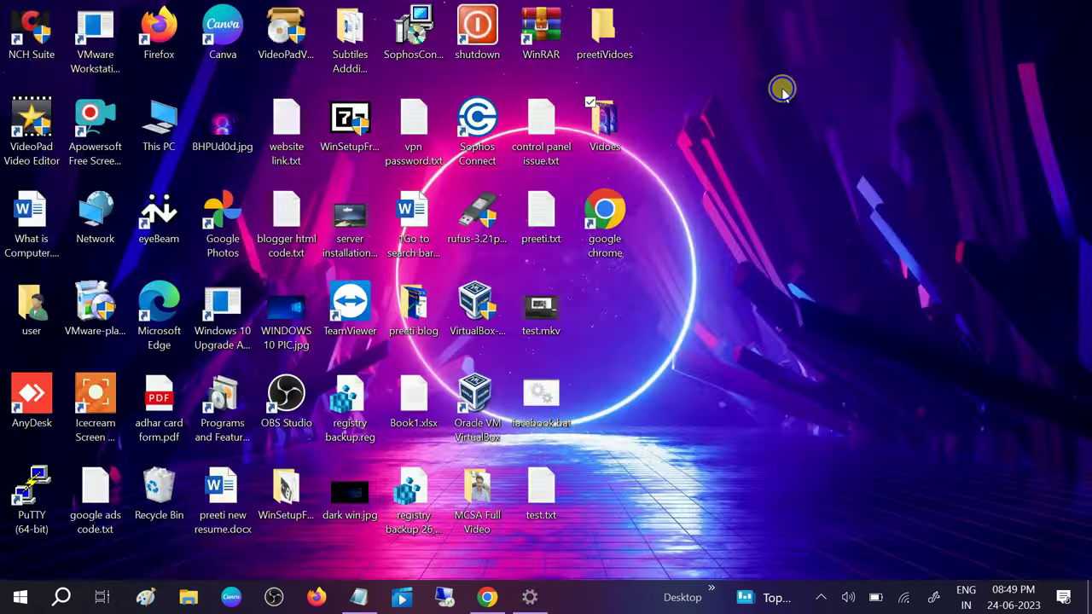
right_click(783, 89)
click(827, 141)
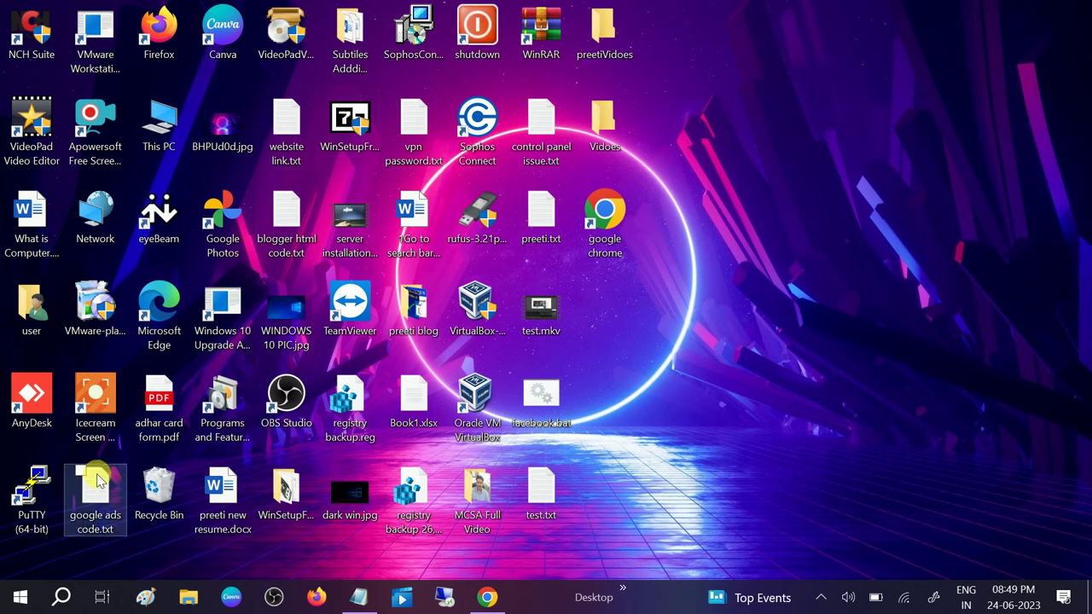
- Open the Privacy section of Windows Settings
click(19, 597)
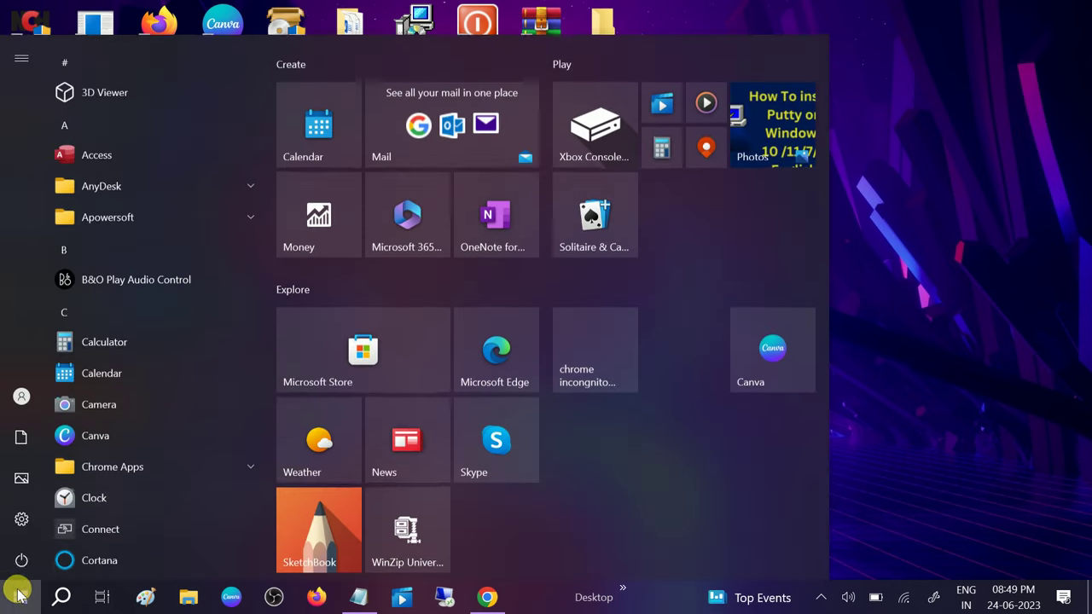
click(21, 523)
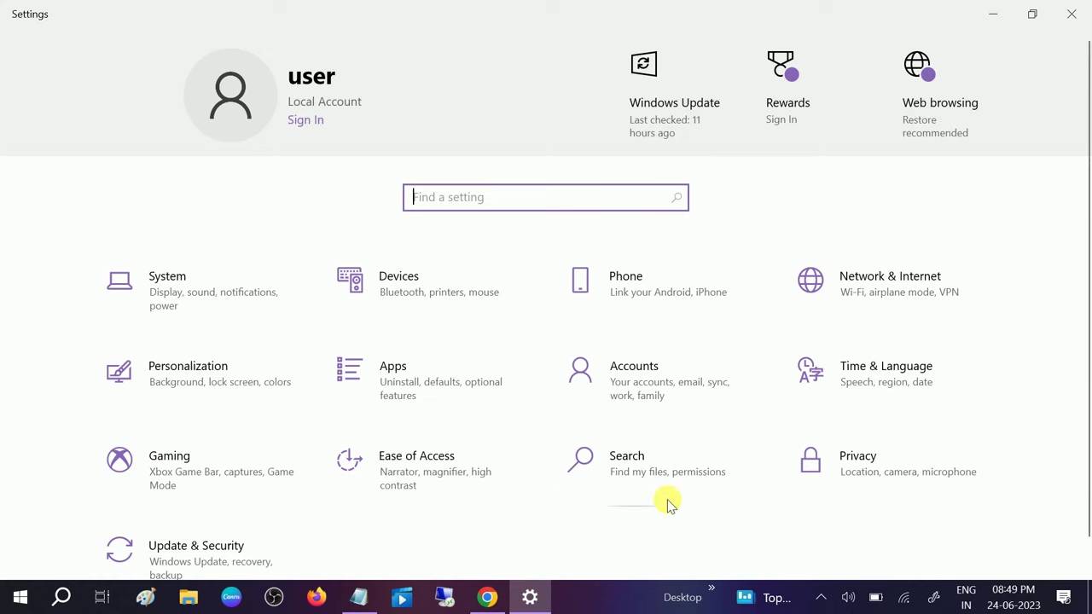
click(856, 465)
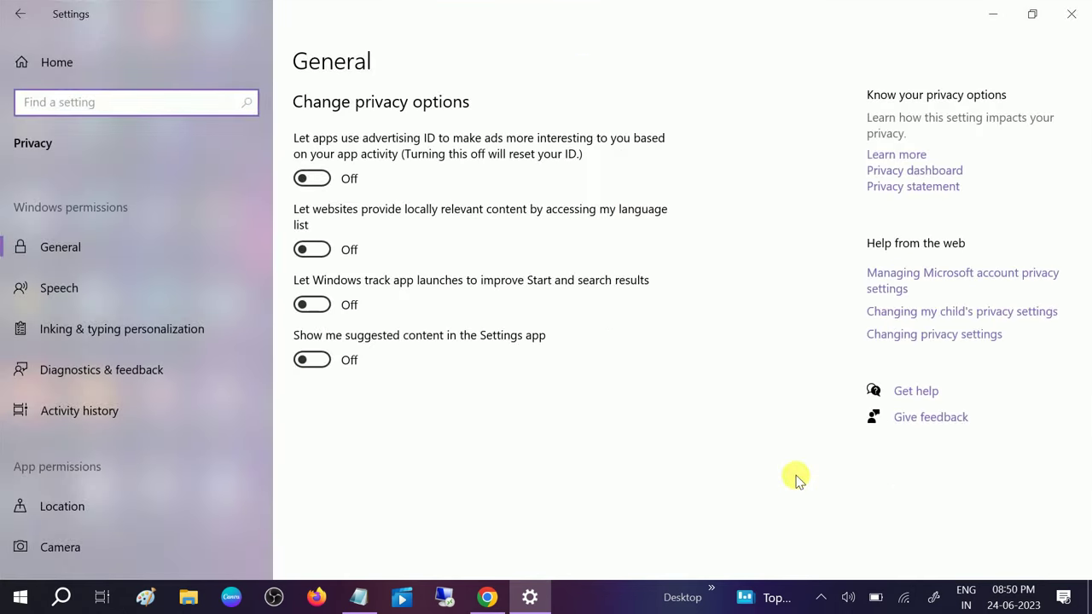
- Review in the Background apps permissions which apps are allowed to run in the background
scroll(209, 454, down, 3)
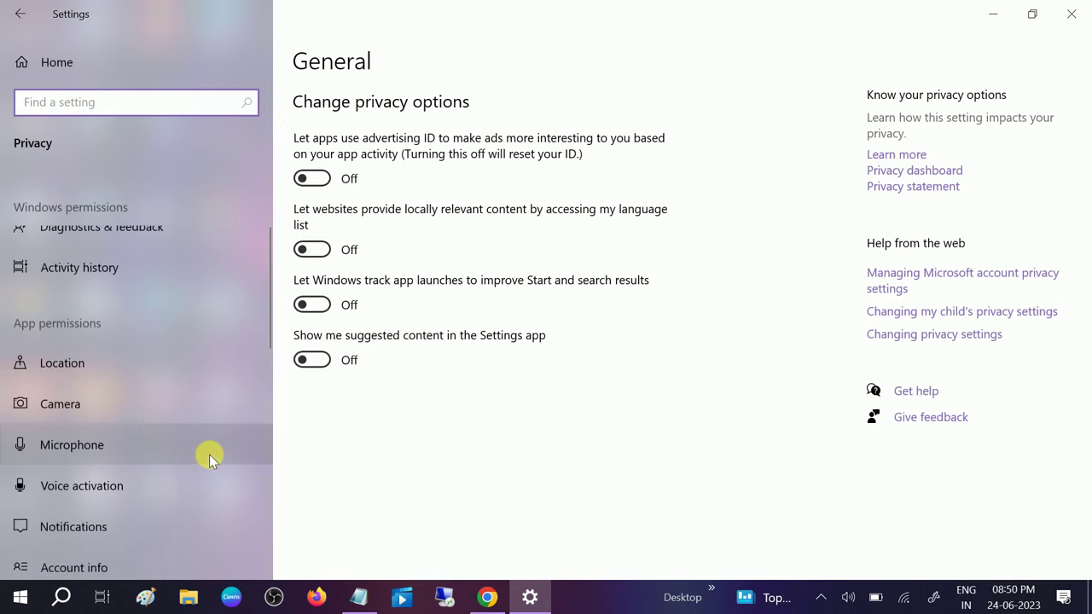
scroll(209, 454, down, 3)
scroll(209, 454, down, 6)
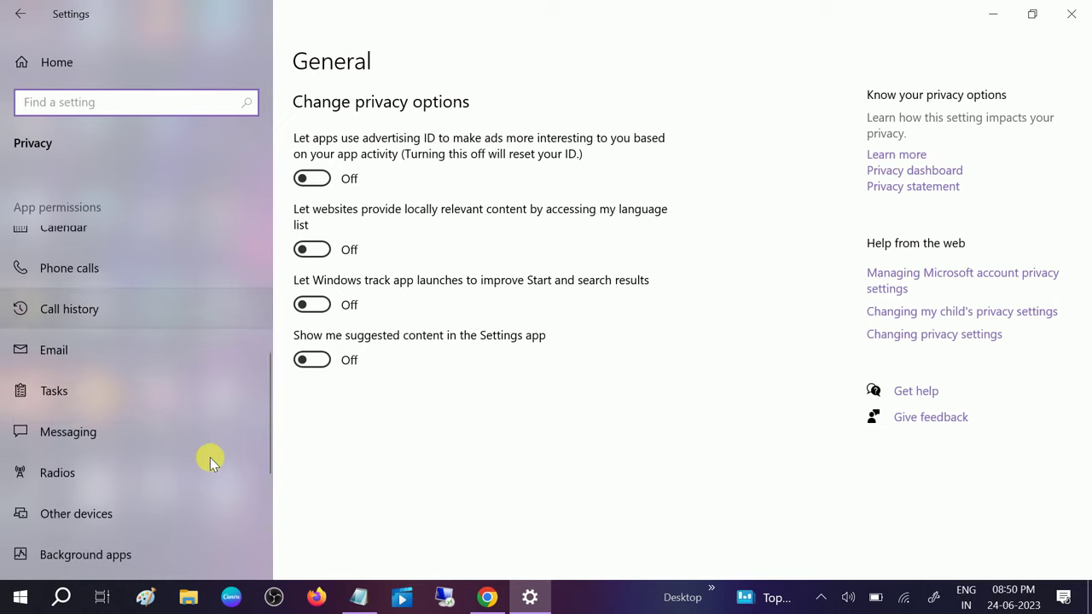
scroll(211, 457, down, 6)
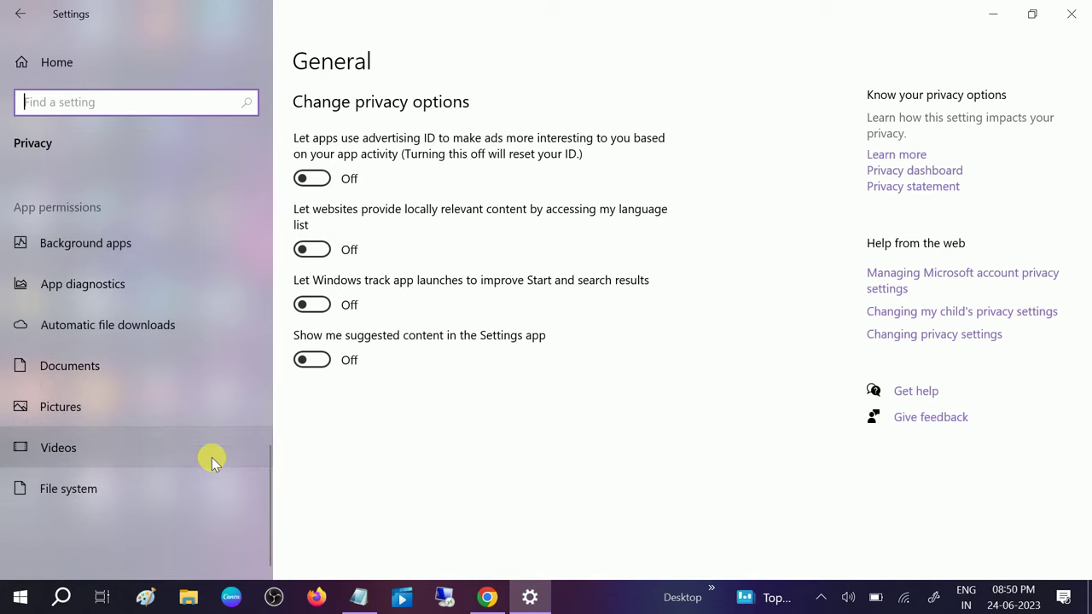
scroll(213, 457, up, 6)
scroll(209, 465, down, 3)
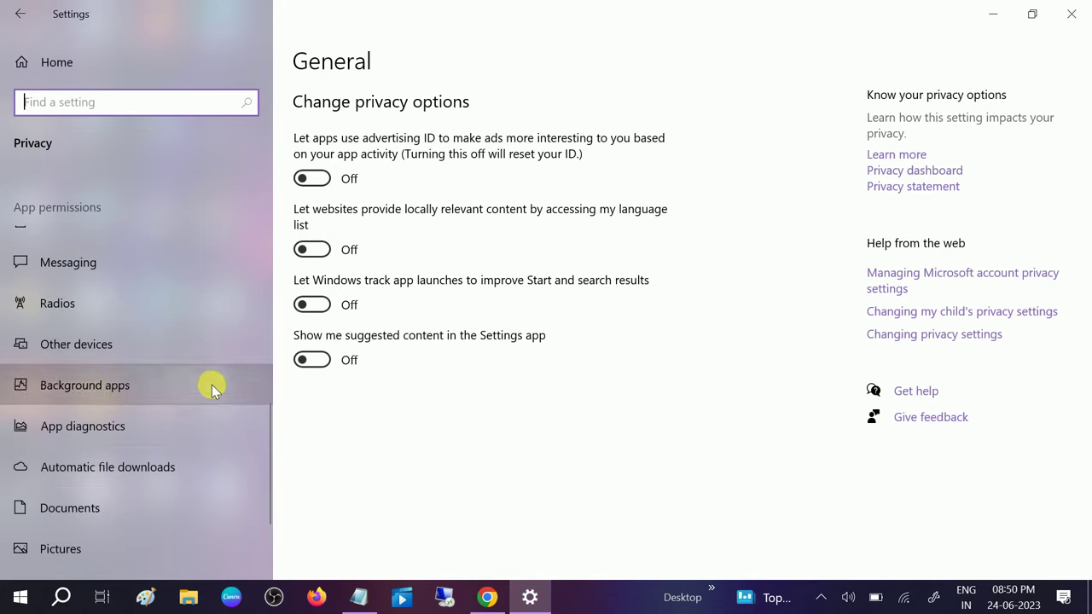
click(170, 390)
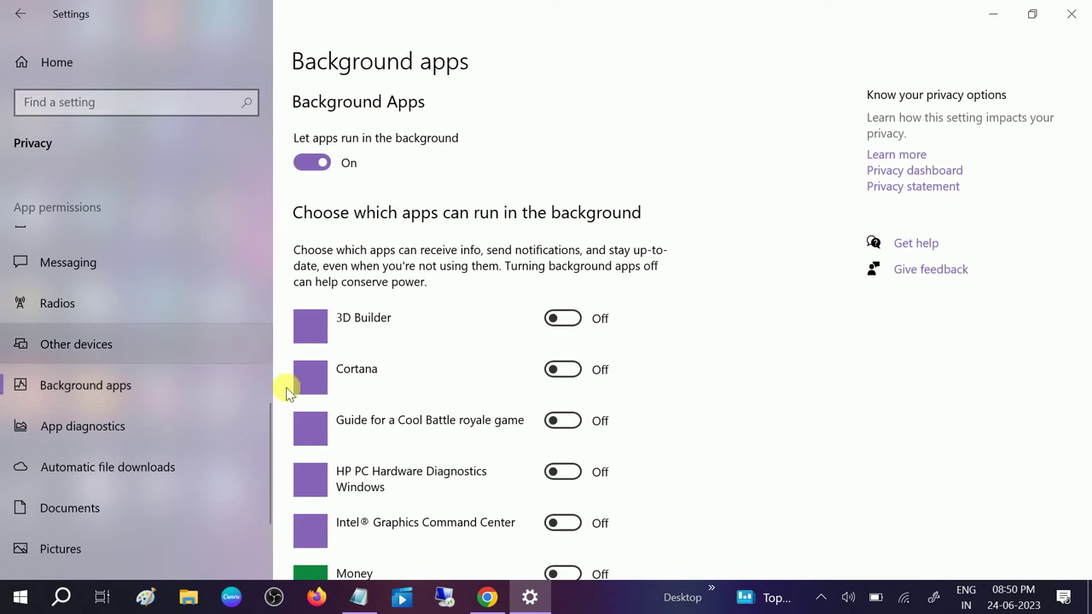
scroll(566, 441, down, 6)
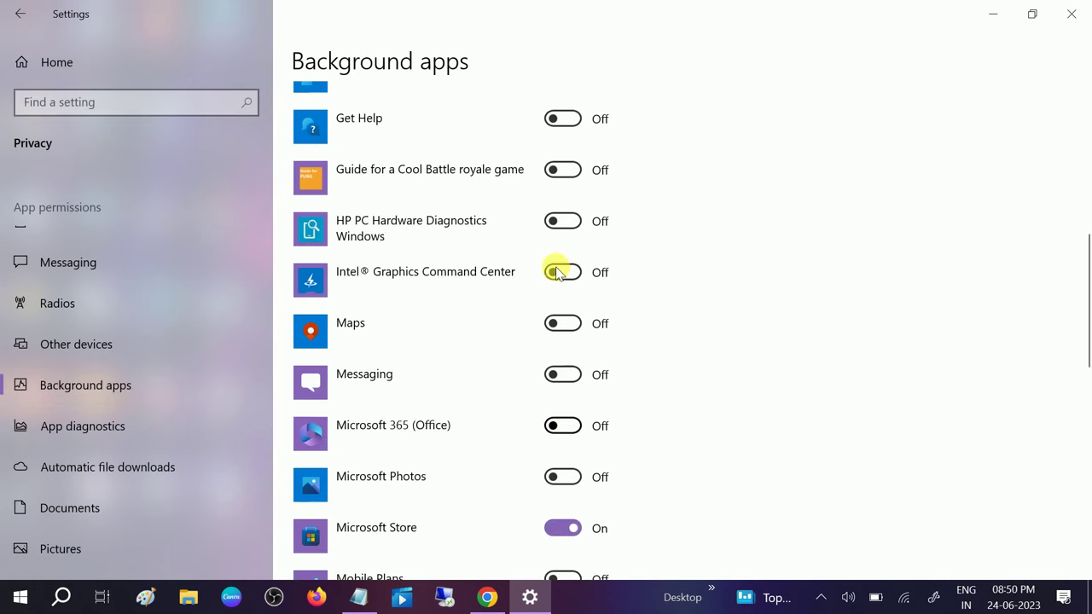
scroll(551, 346, down, 5)
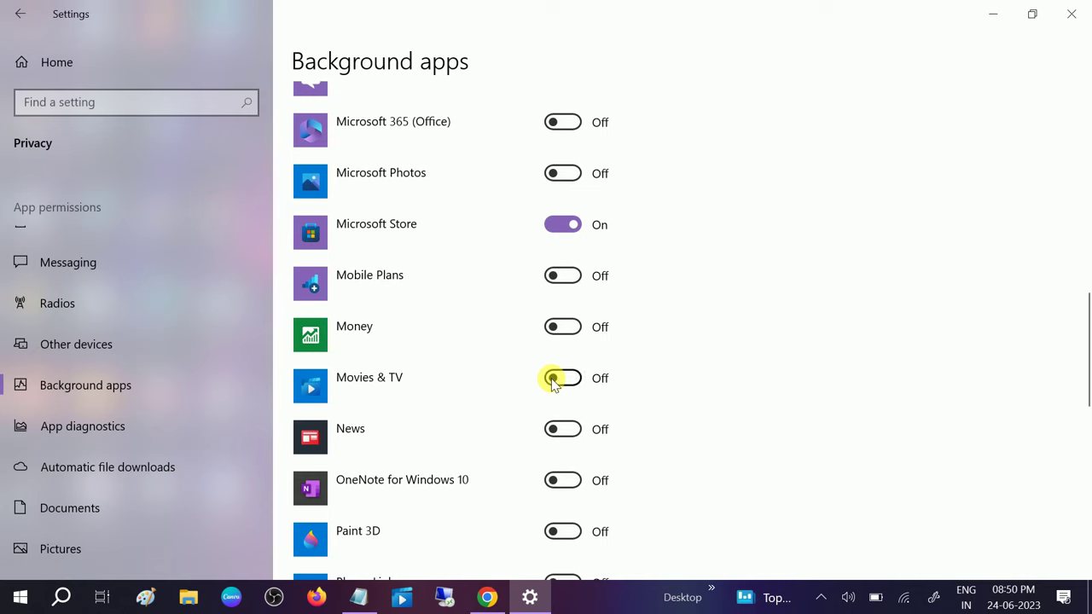
scroll(552, 382, down, 4)
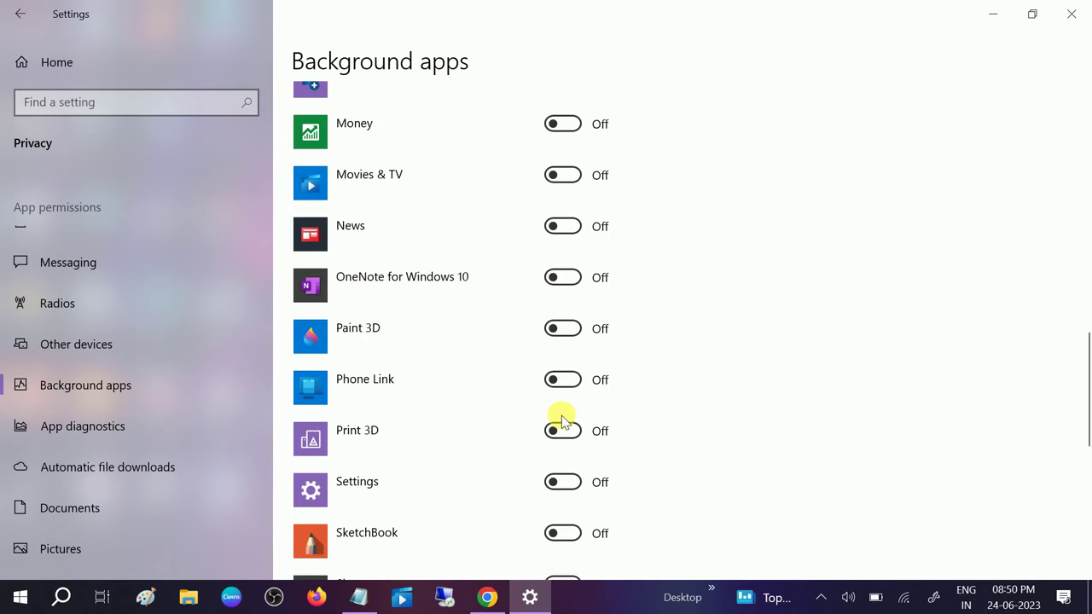
scroll(556, 359, up, 10)
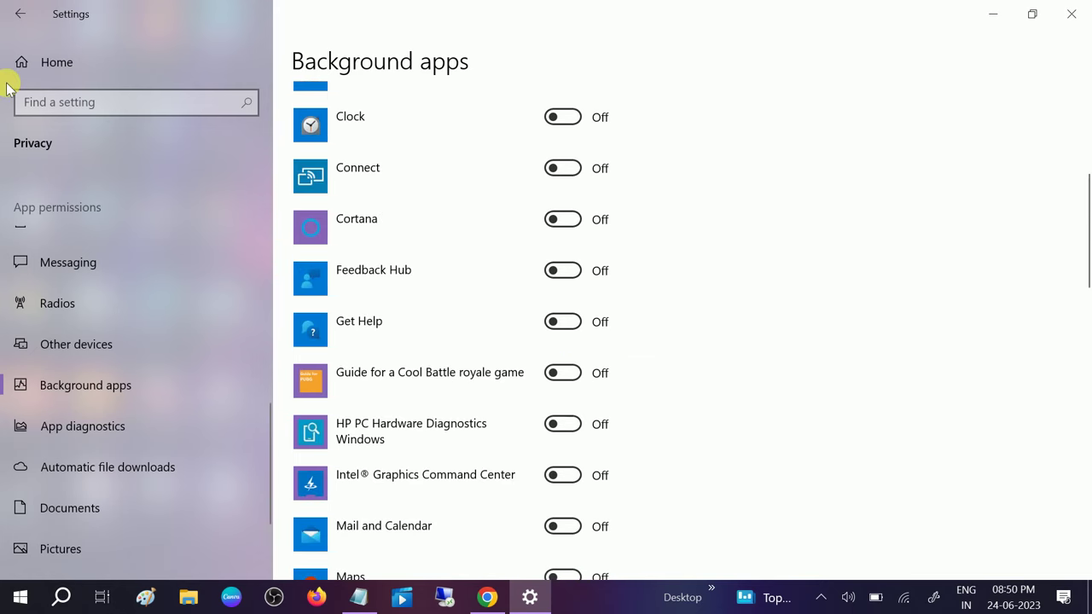
scroll(452, 213, up, 8)
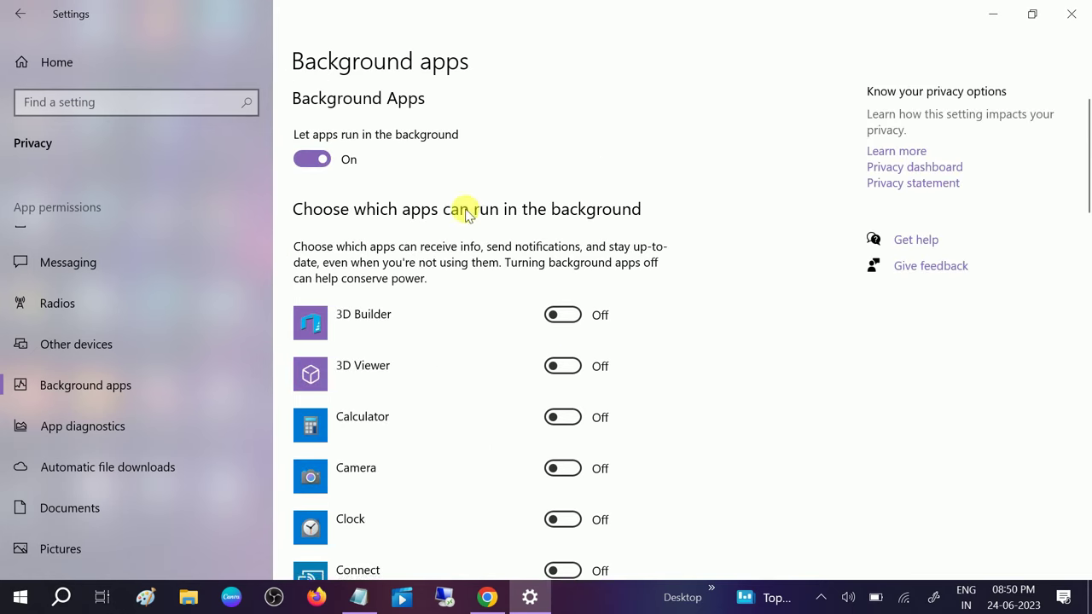
- Return to the Settings home page and open the Keyboard page of Ease of Access
click(19, 14)
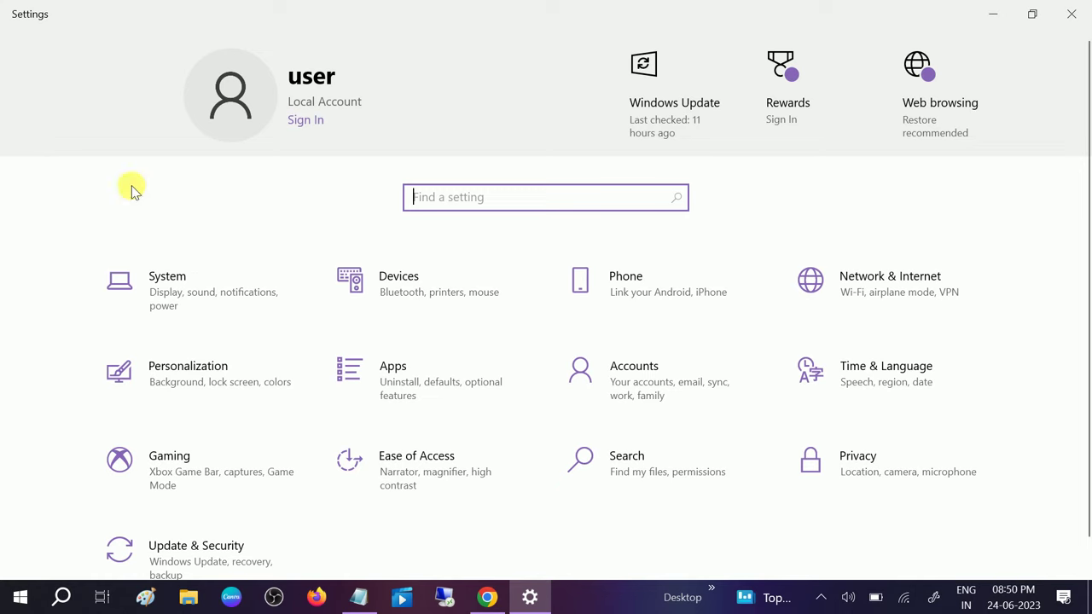
click(416, 465)
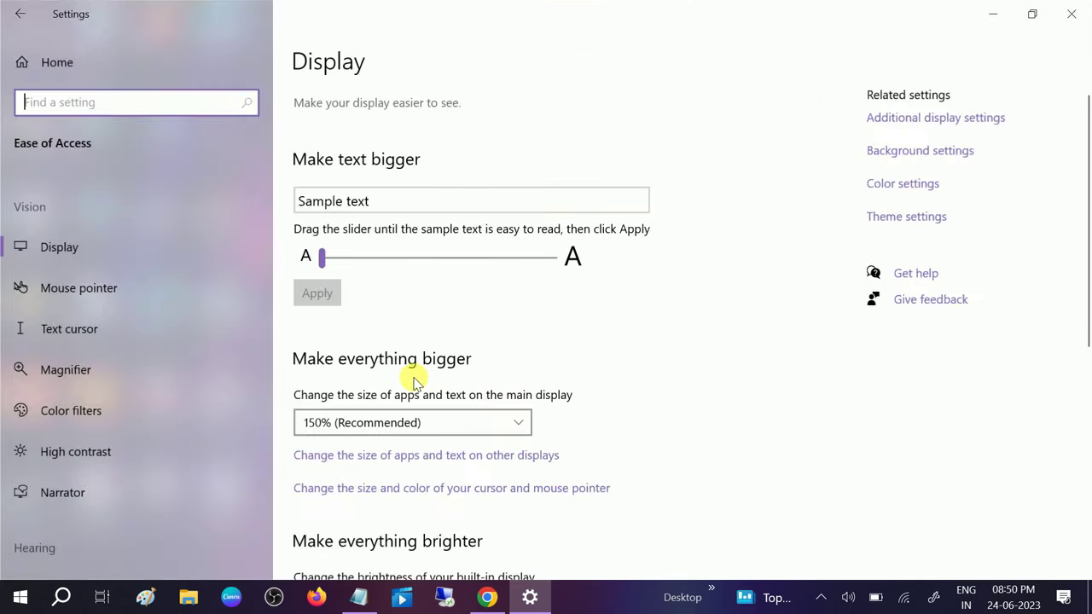
scroll(181, 416, down, 3)
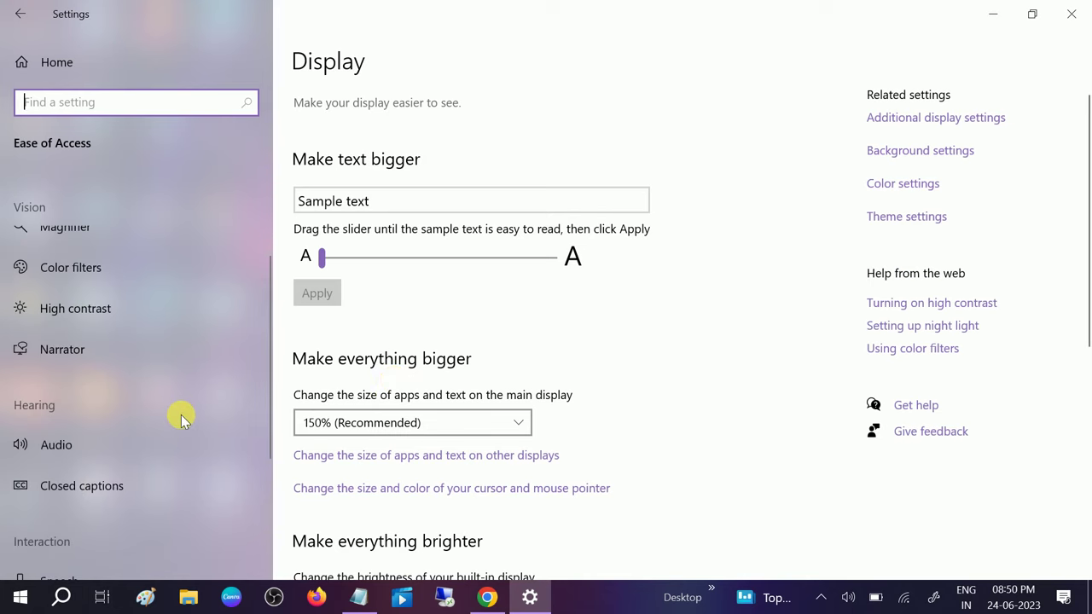
scroll(181, 415, down, 3)
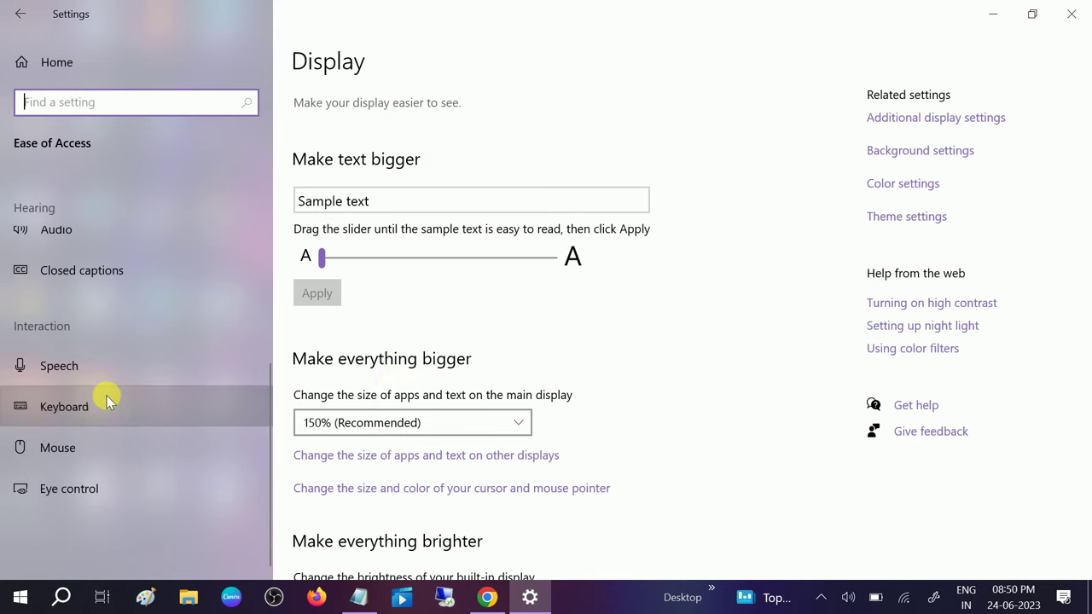
click(106, 398)
- Switch the Toggle Keys option on and back off
scroll(450, 429, down, 2)
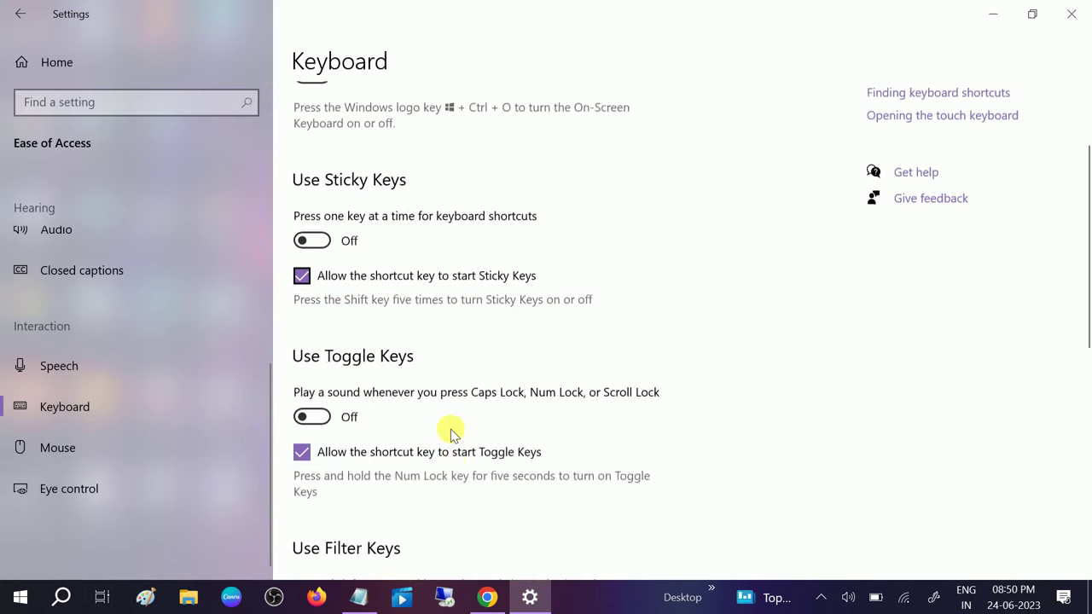
scroll(450, 433, down, 1)
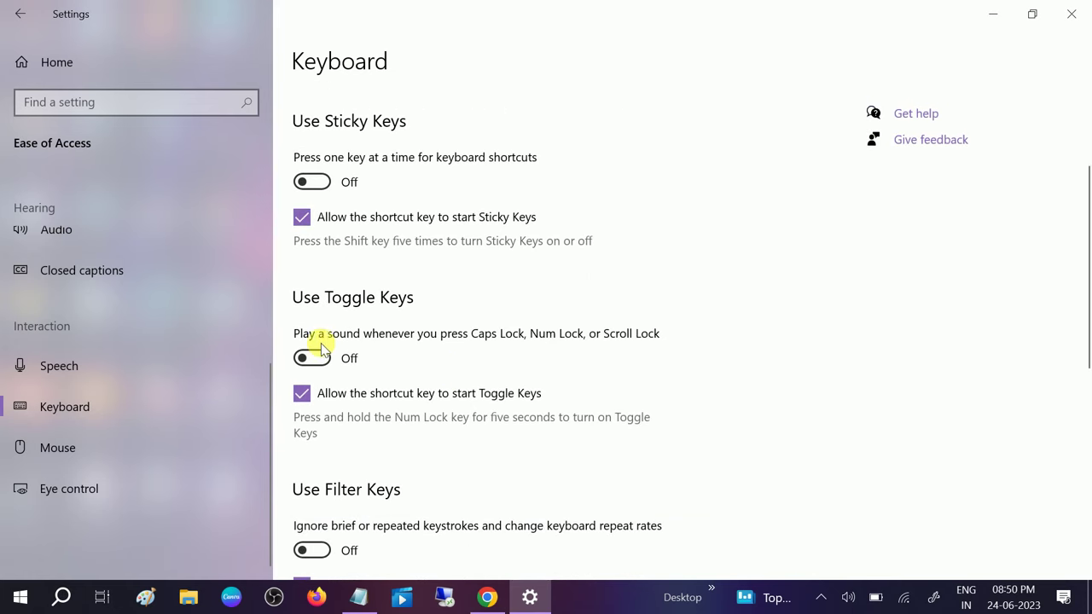
click(314, 358)
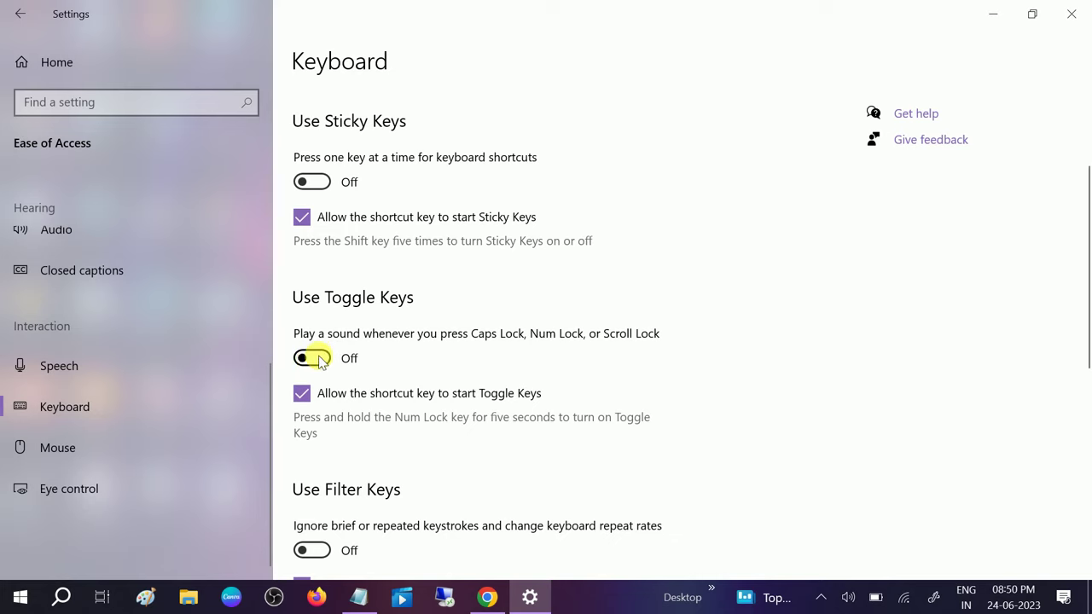
click(324, 362)
click(319, 360)
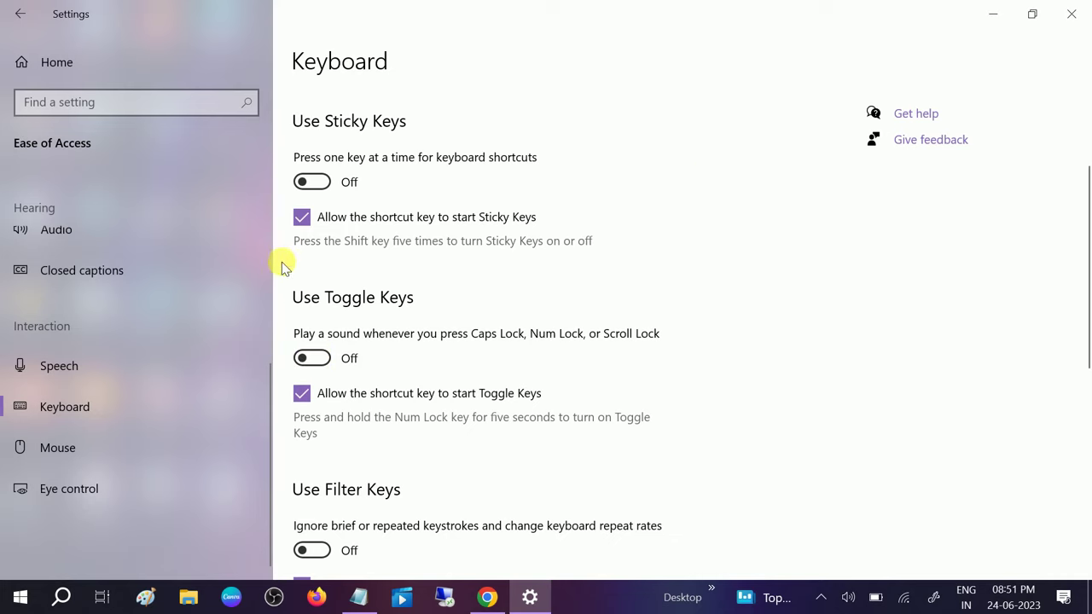
- Check the available input languages and keyboard layouts, then dismiss the list
click(967, 597)
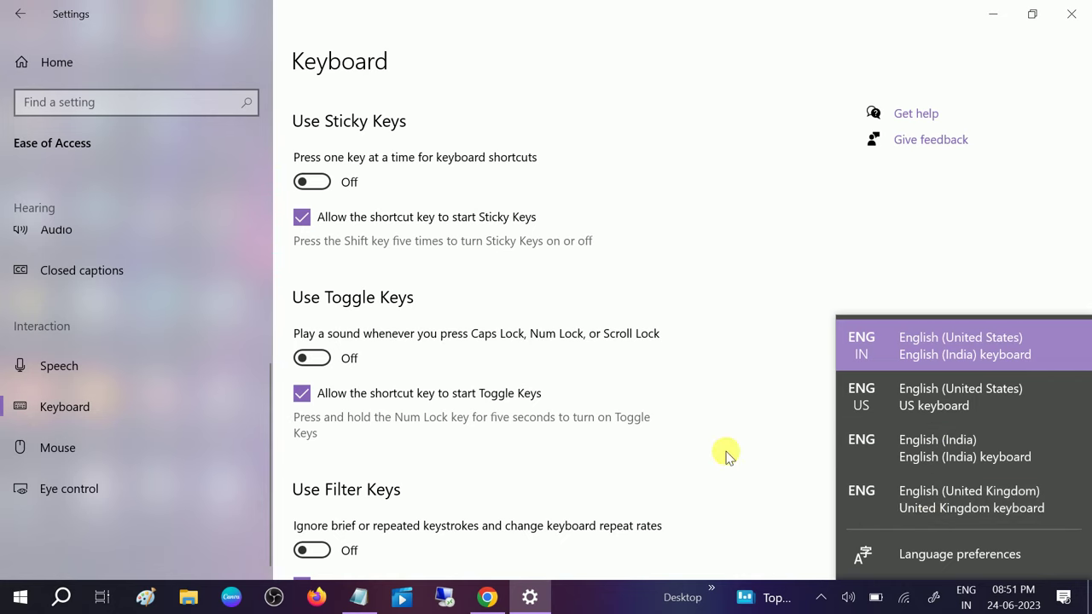
click(733, 412)
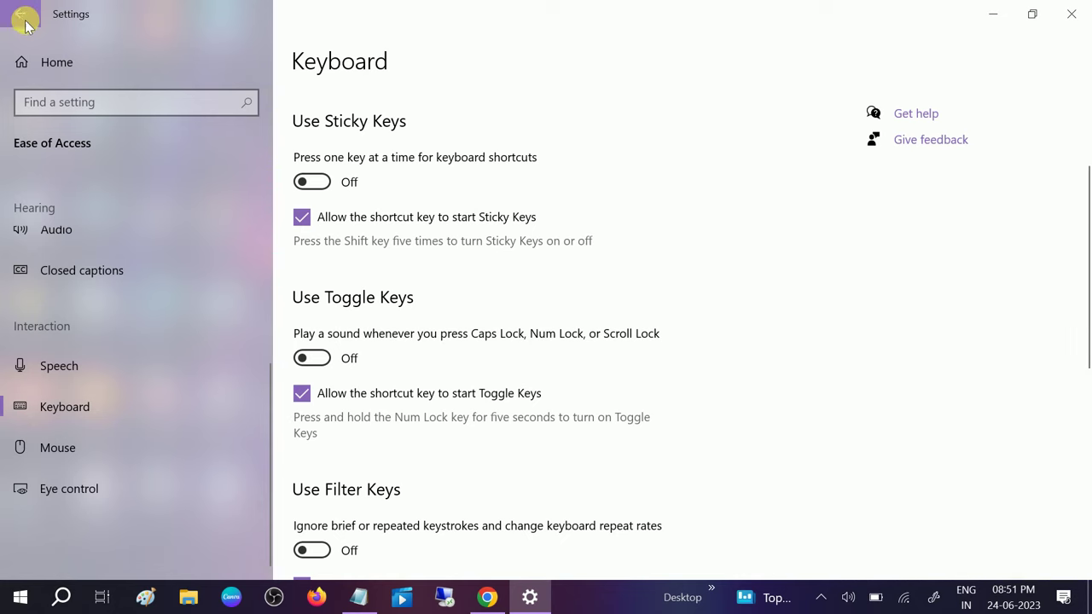
- Return to the Settings home page and open the Language page of Time & Language
click(21, 16)
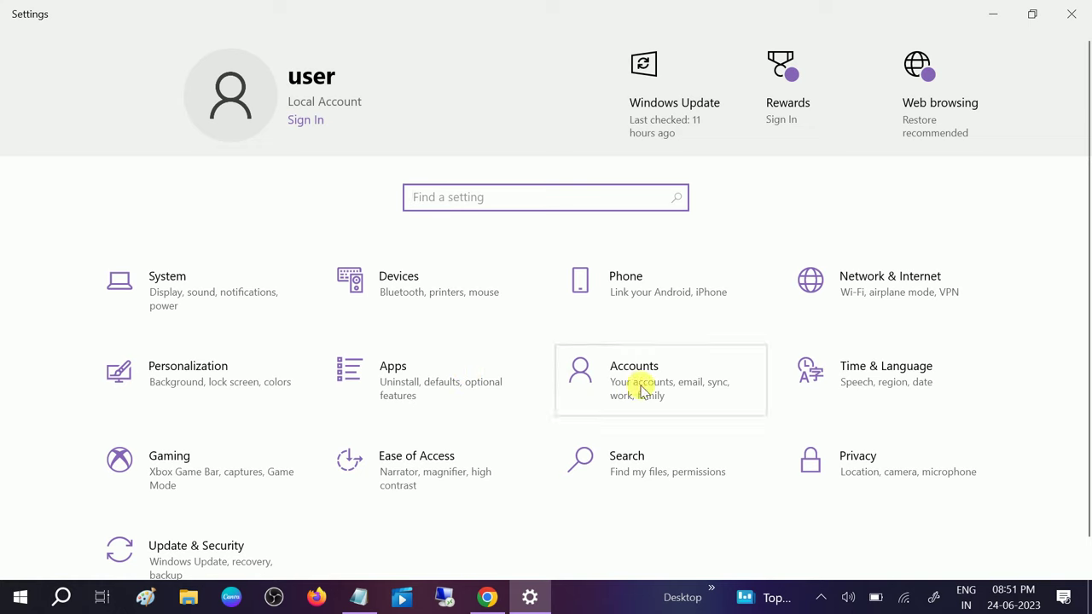
click(904, 380)
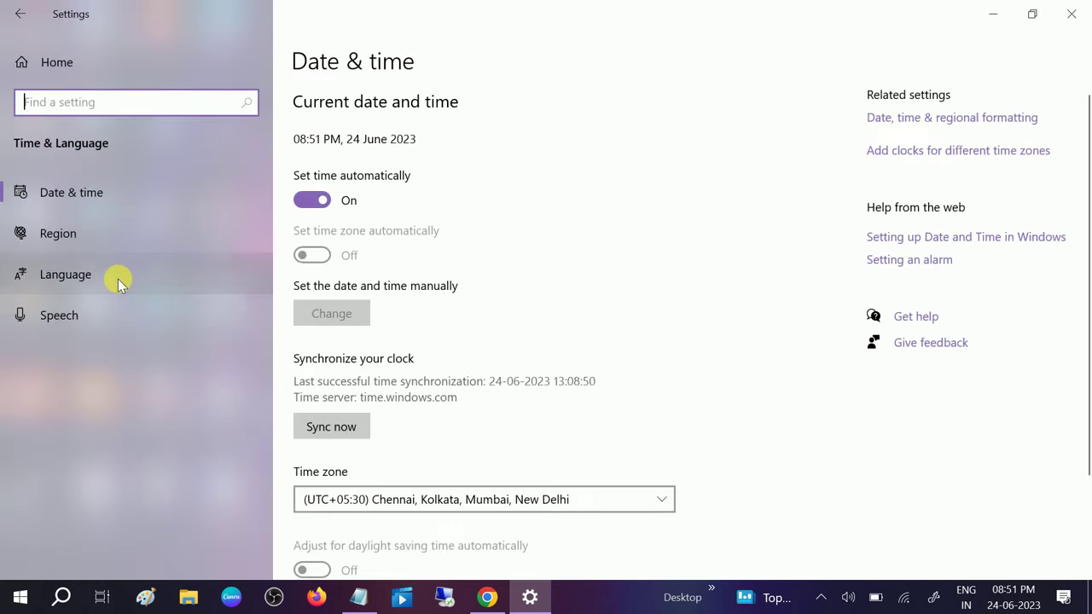
click(118, 279)
scroll(503, 419, down, 2)
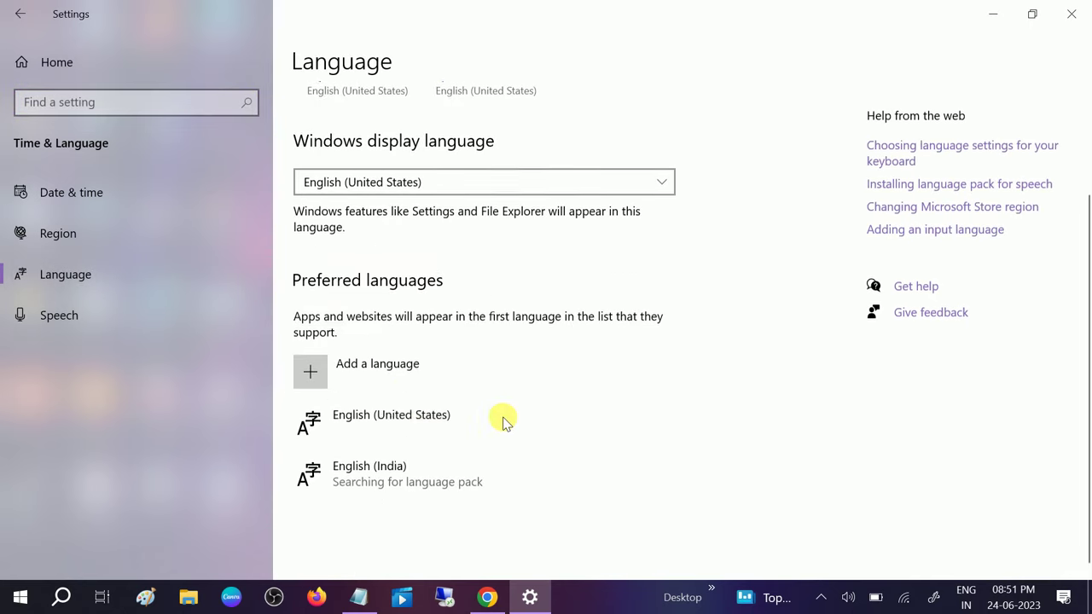
- Search the languages available to install for "eng" and close Settings without adding one
click(393, 372)
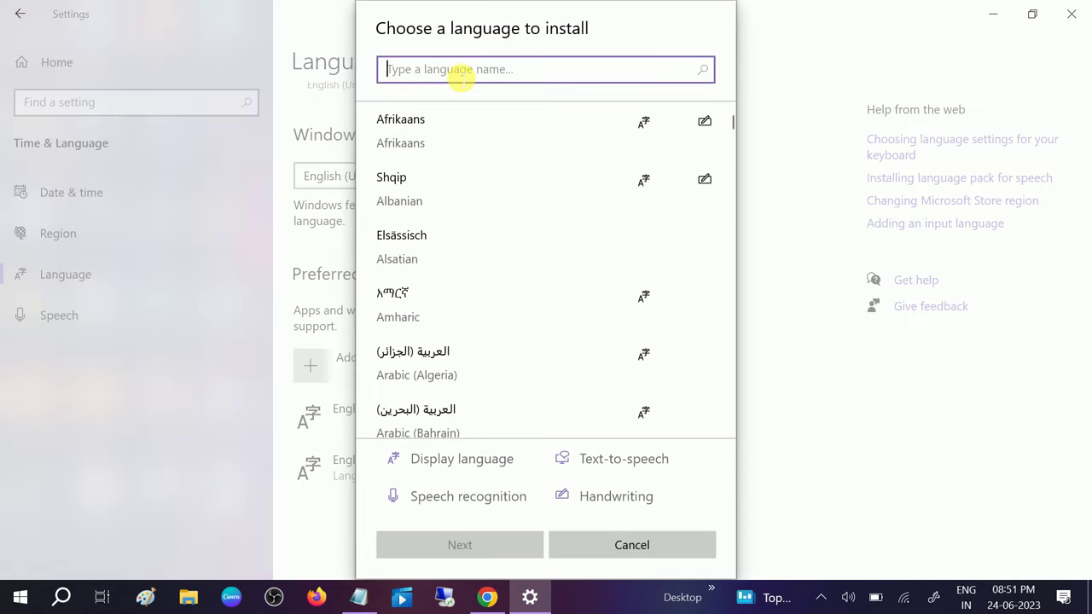
text(eng)
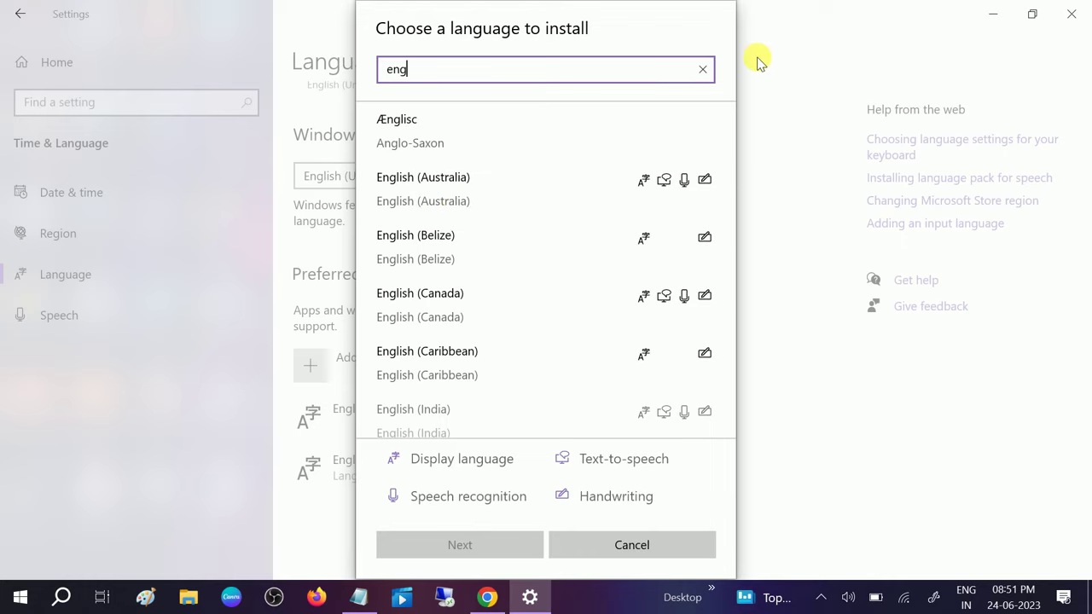
click(1072, 13)
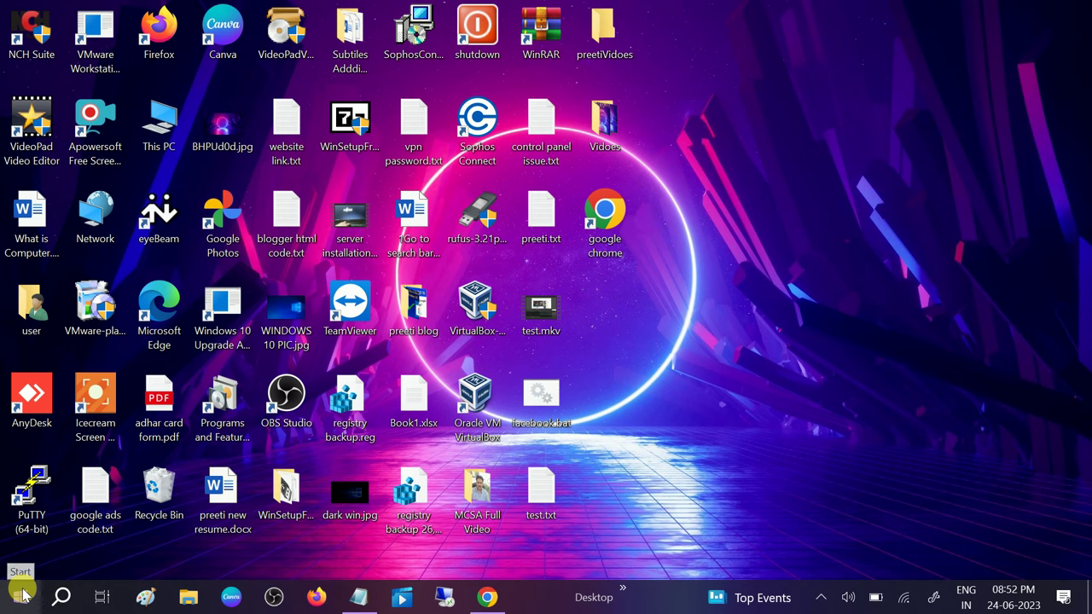
- Open Device Manager in its own window and minimize it
right_click(26, 591)
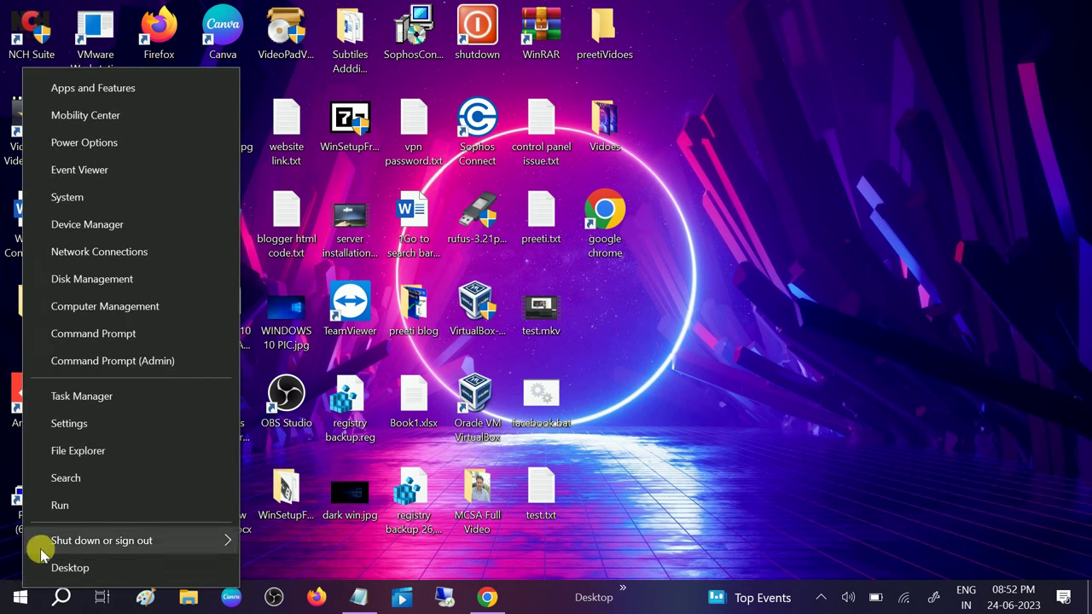
click(105, 230)
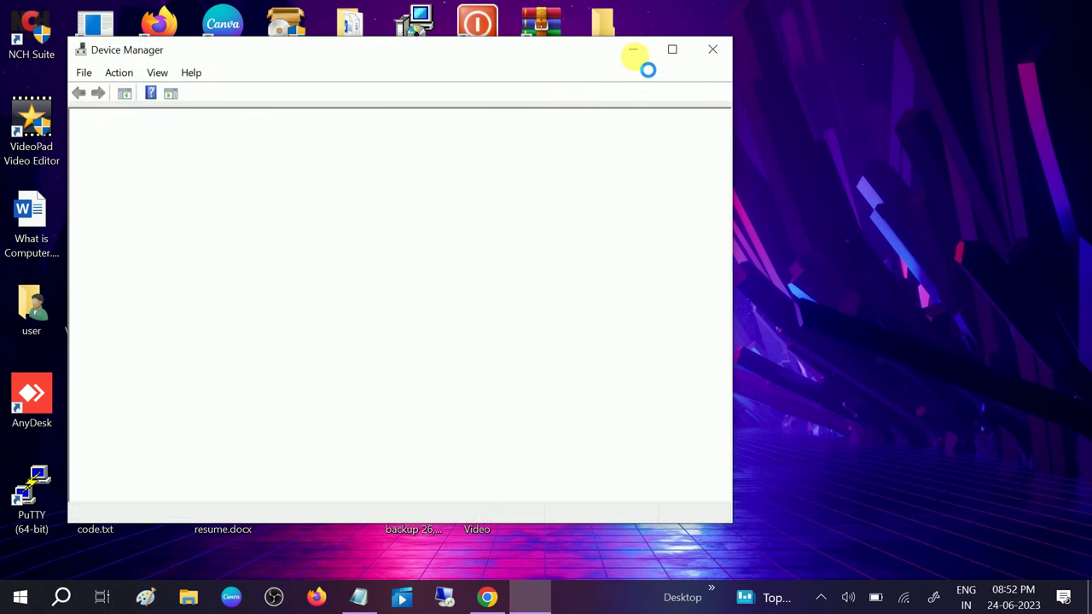
click(633, 51)
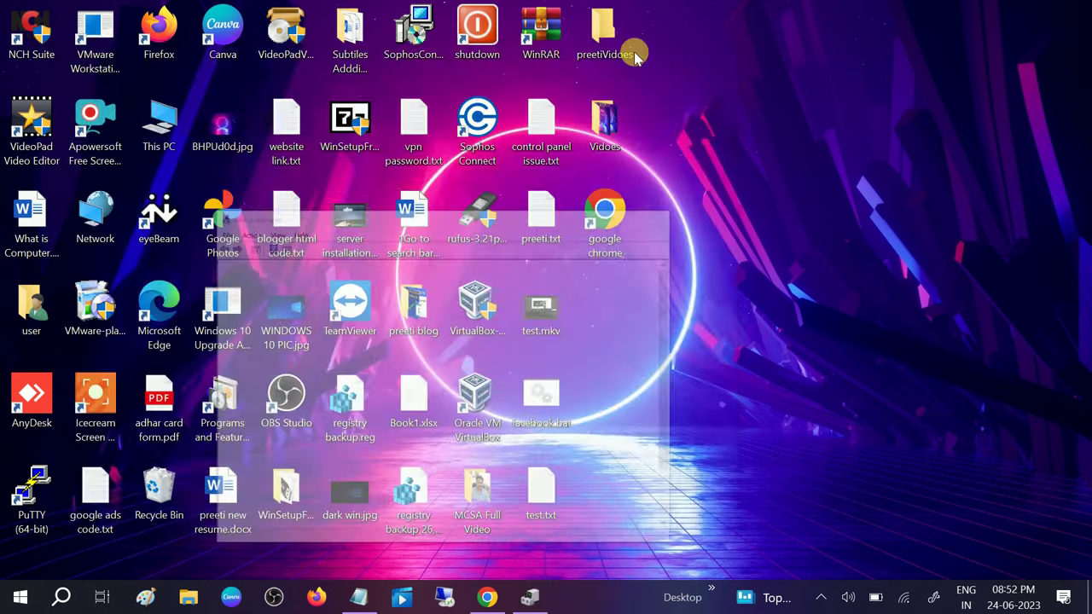
- Open Computer Management for This PC, maximize it, and expand the Keyboards category in Device Manager
right_click(163, 135)
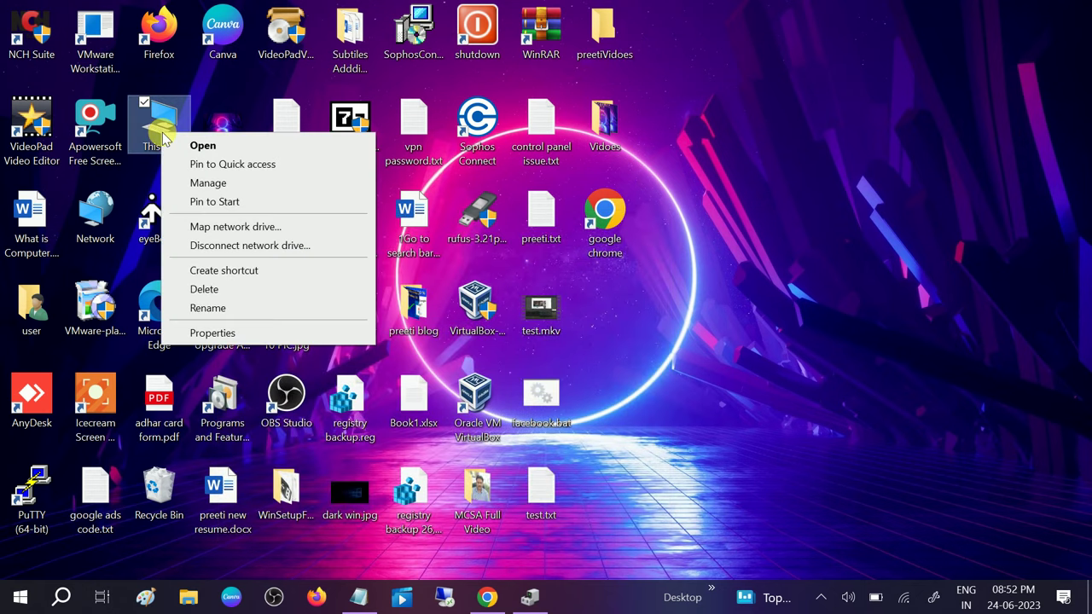
click(243, 184)
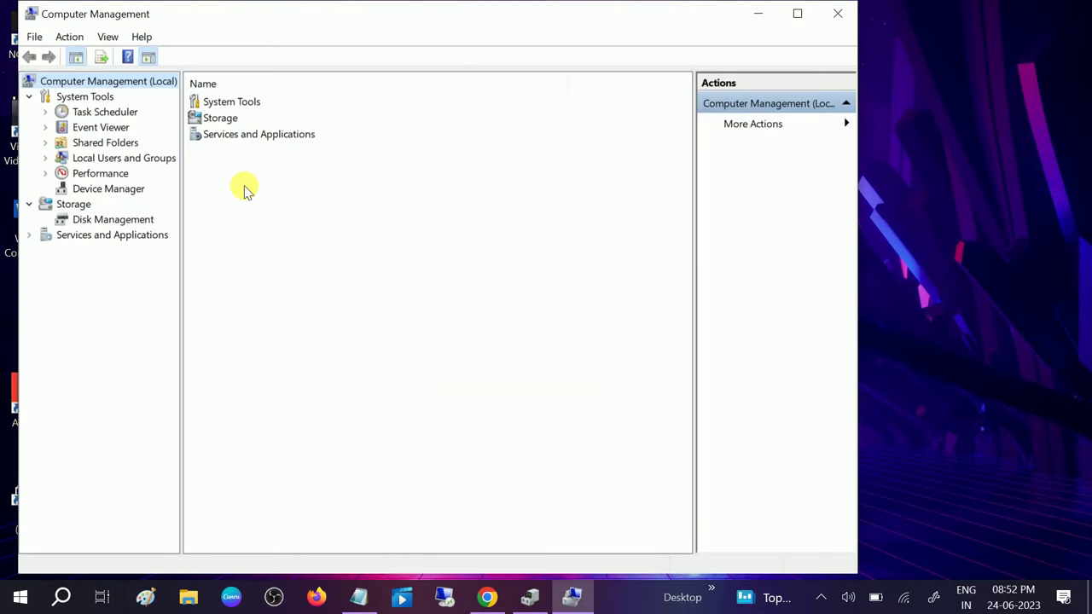
click(100, 189)
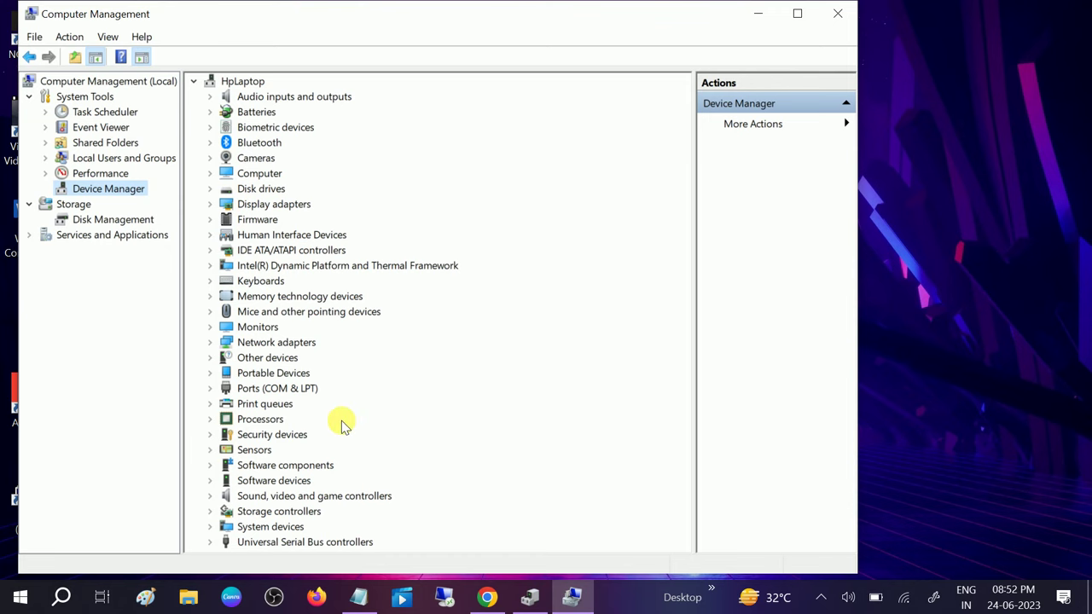
click(796, 13)
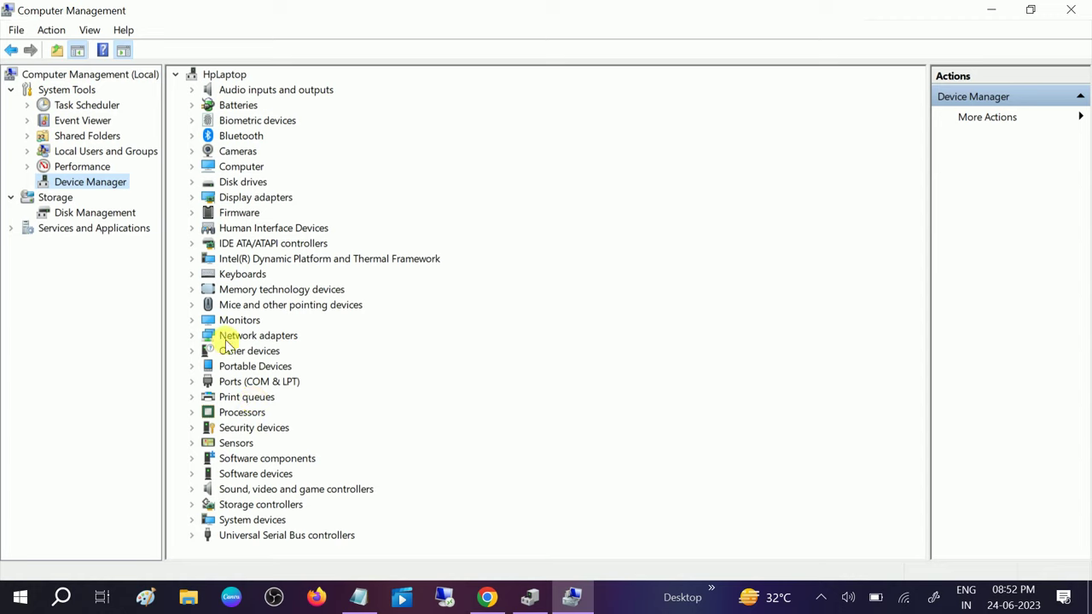
click(190, 273)
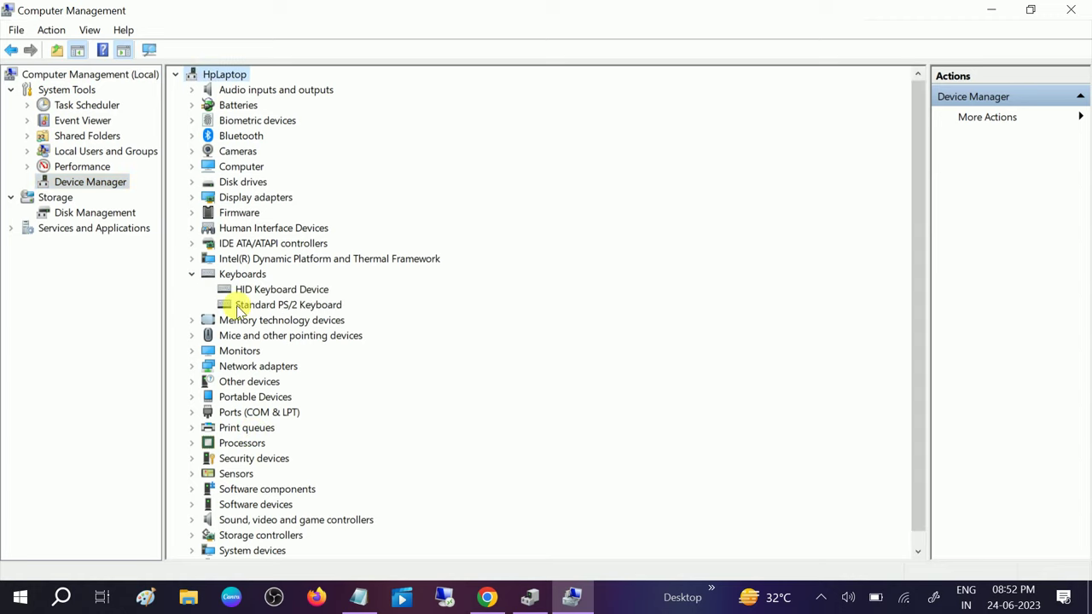
- Run an automatic driver search for the Standard PS/2 Keyboard
click(279, 308)
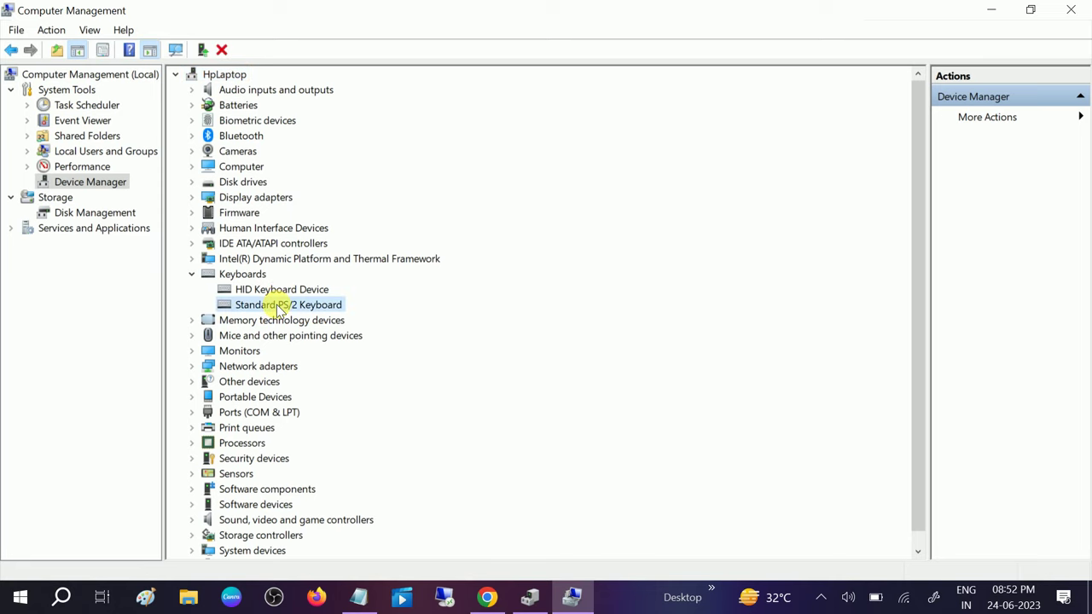
right_click(279, 307)
click(330, 317)
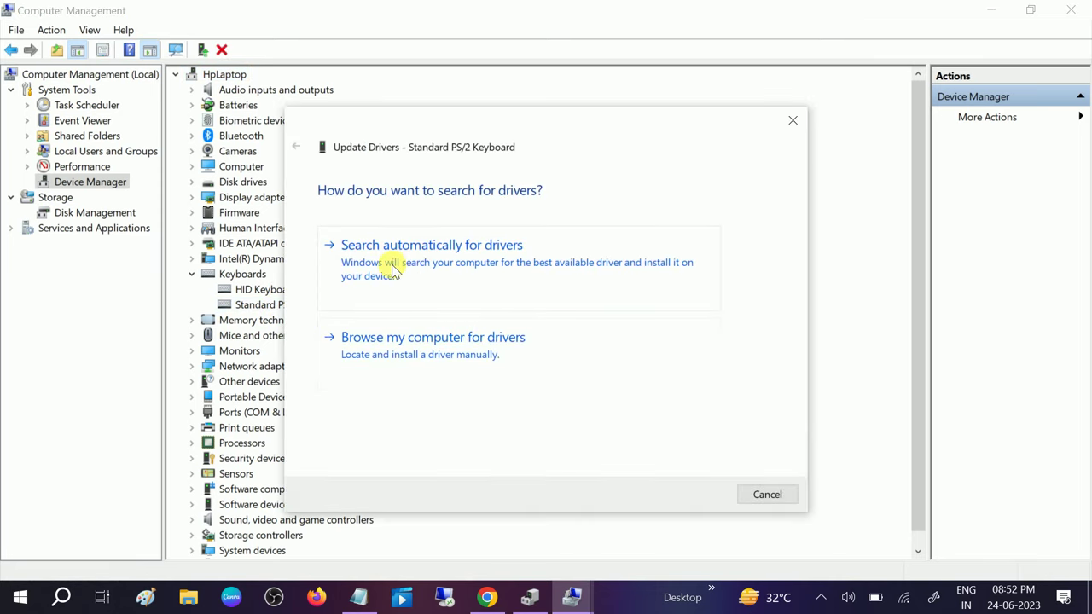
click(394, 269)
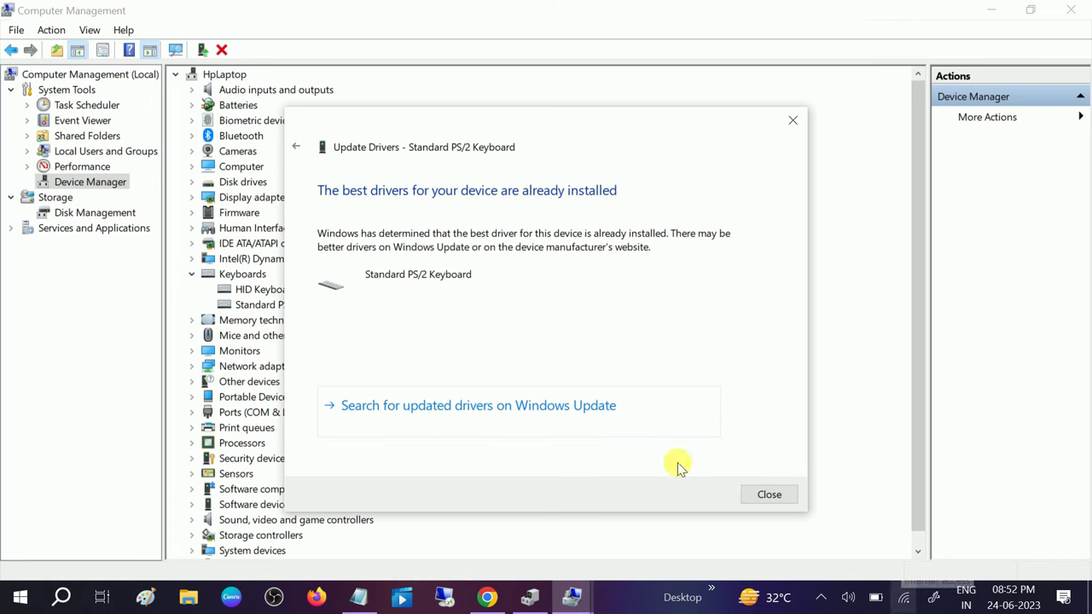
- Install the Standard PS/2 Keyboard driver from the list of drivers on the computer and decline restarting now
click(295, 152)
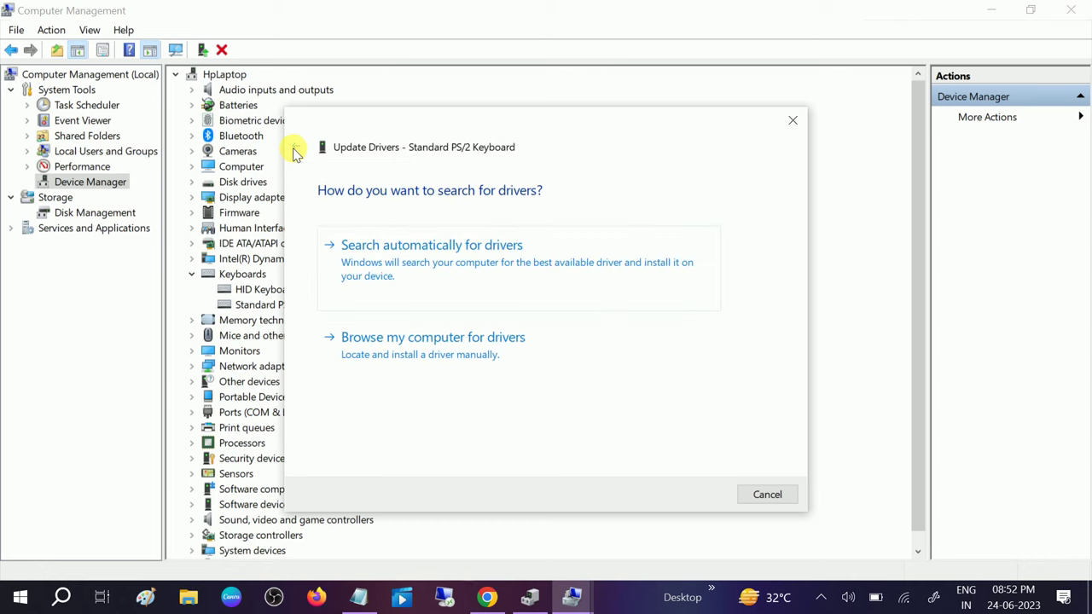
click(395, 350)
click(411, 388)
click(406, 348)
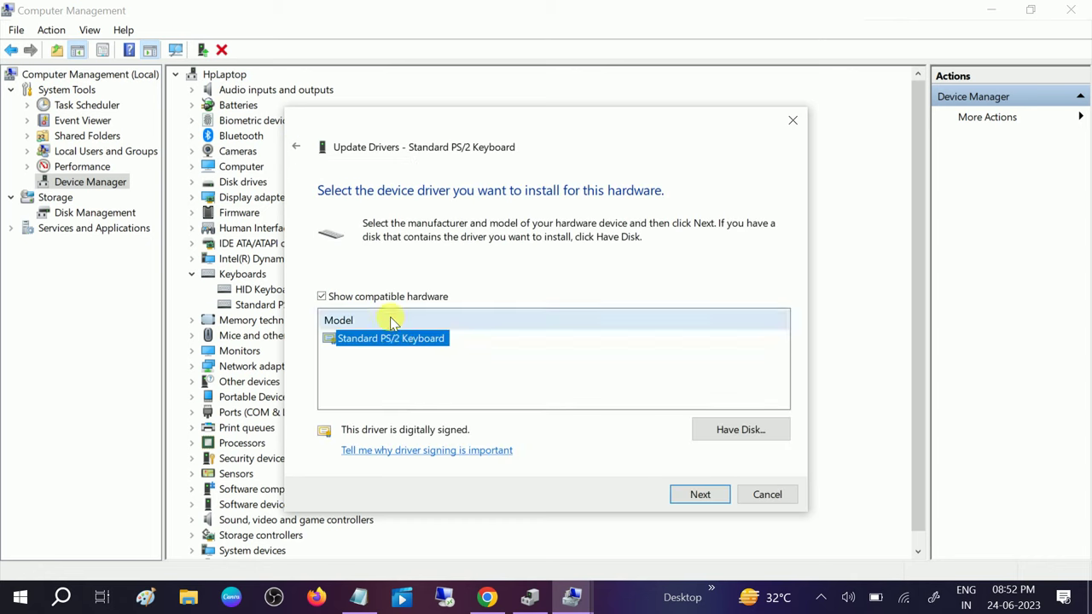
click(693, 499)
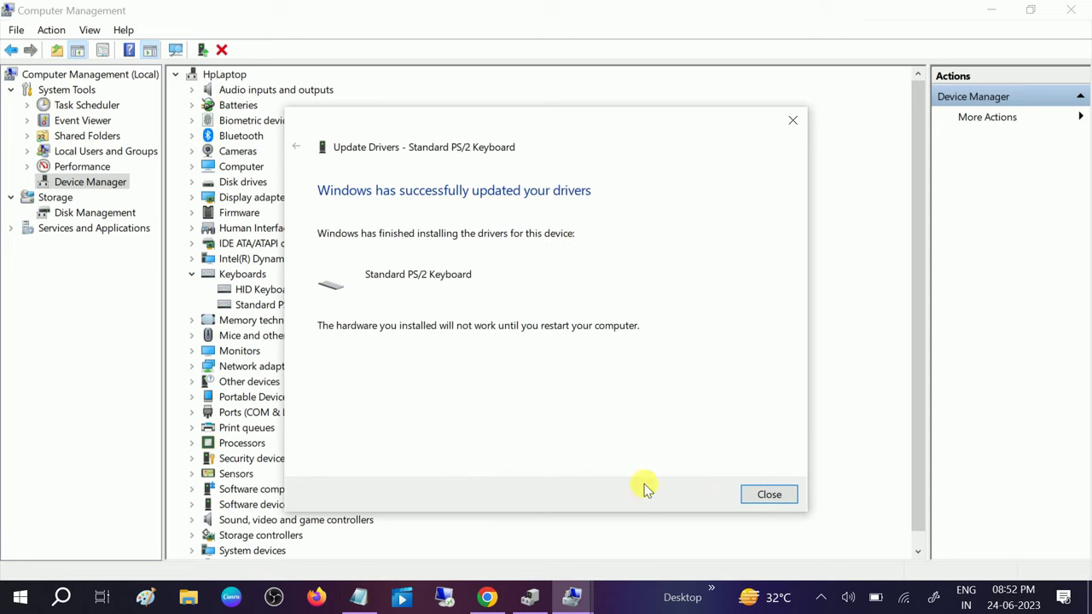
click(769, 495)
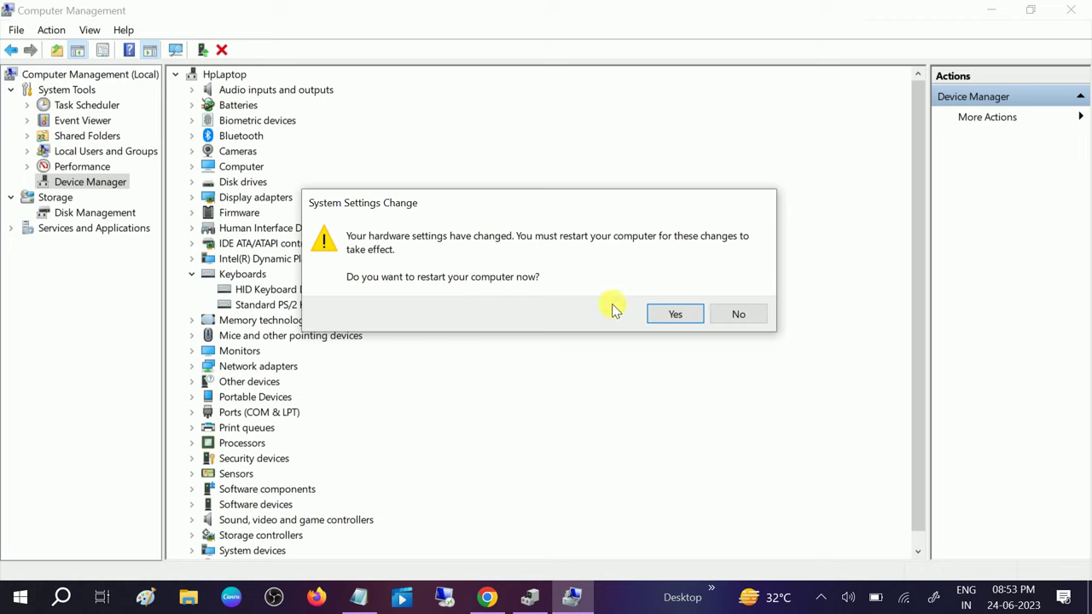
click(739, 315)
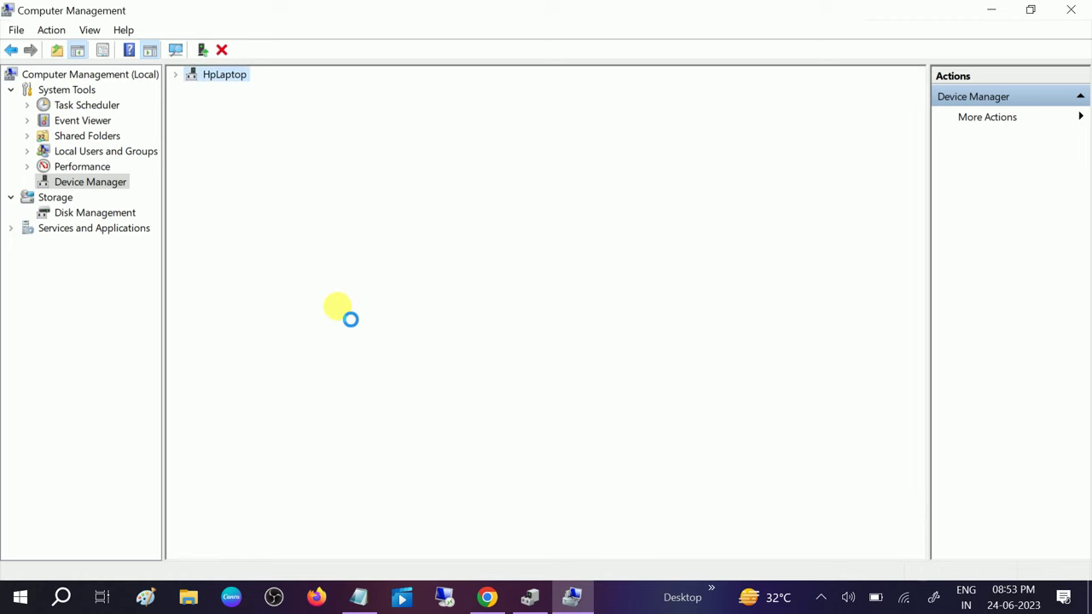
- Run an automatic driver search for the HID Keyboard Device
click(259, 289)
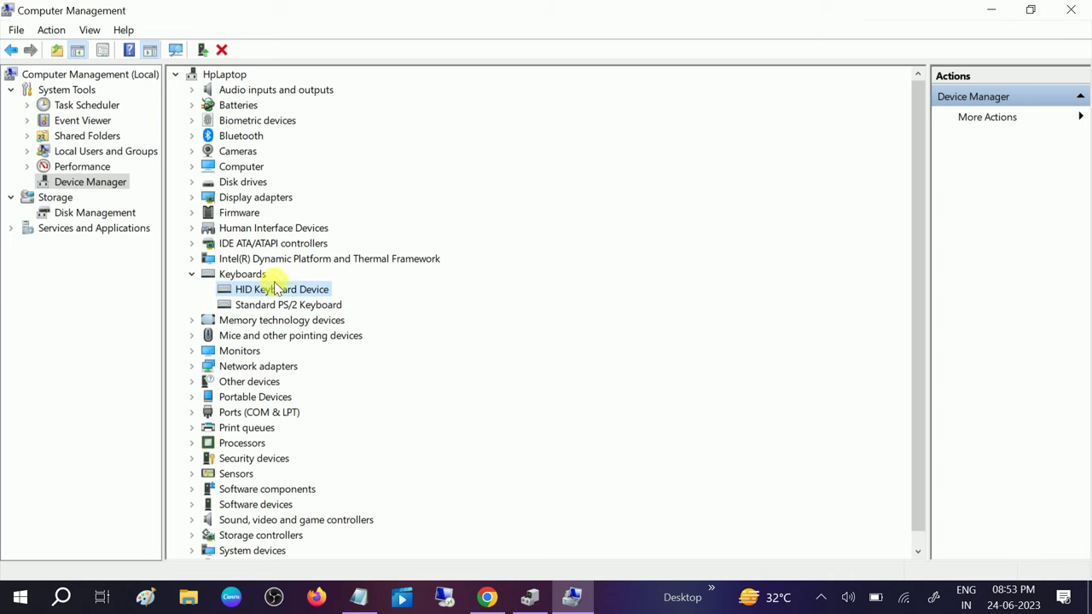
right_click(280, 291)
click(342, 299)
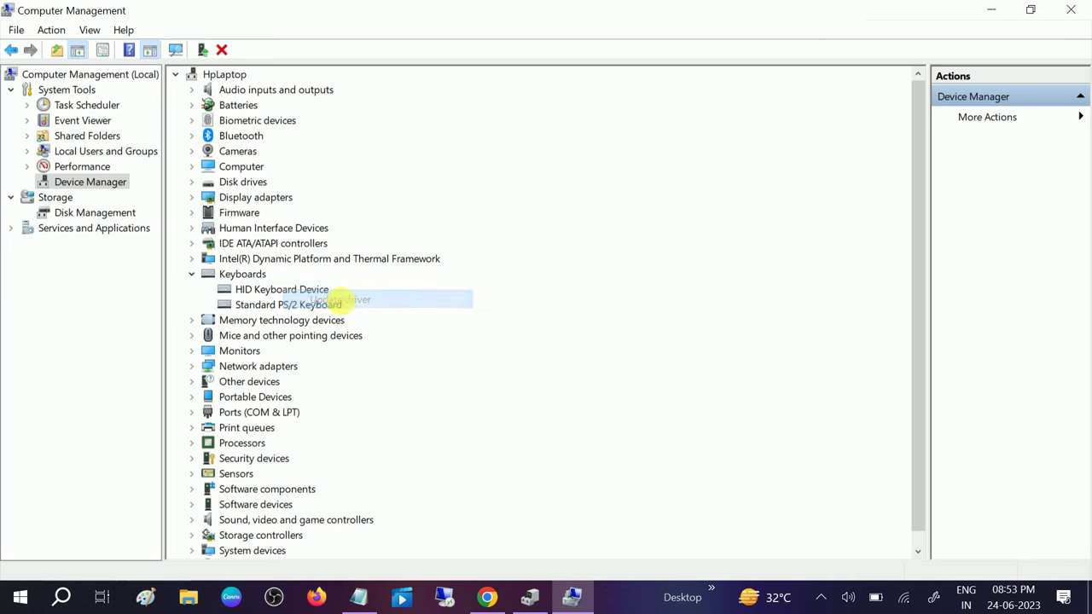
click(460, 291)
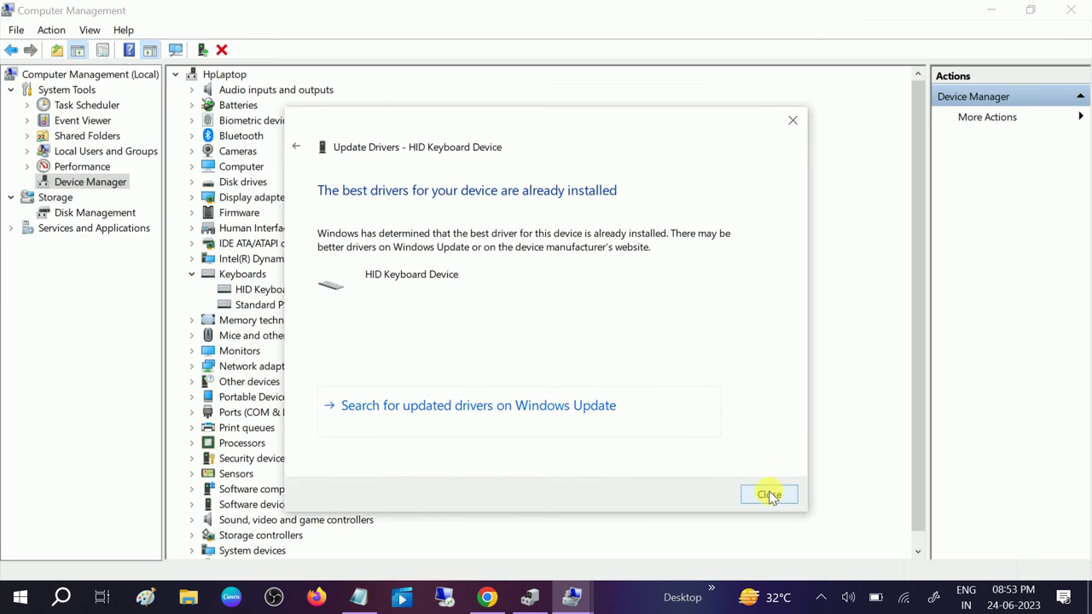
- Install the HID Keyboard Device driver from the list of compatible drivers on the computer and close Computer Management
click(296, 146)
click(361, 333)
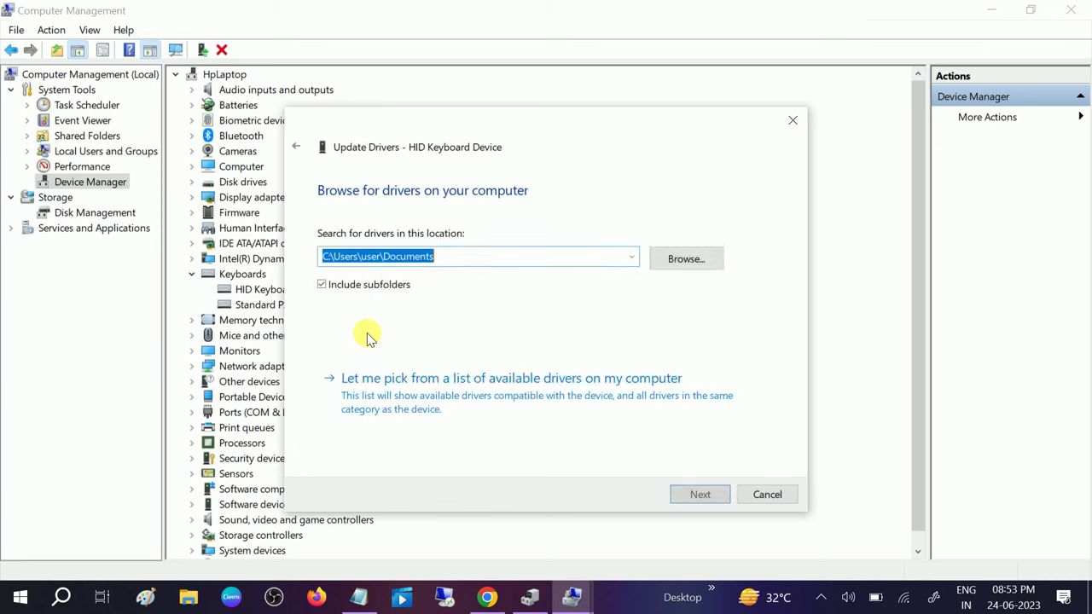
click(385, 339)
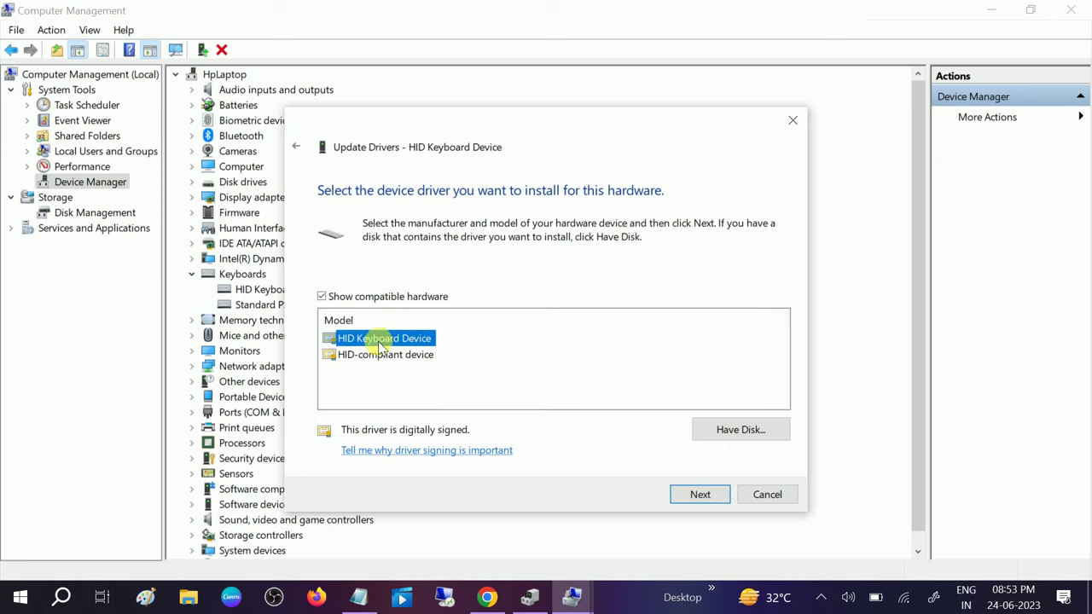
click(384, 355)
click(380, 340)
click(409, 356)
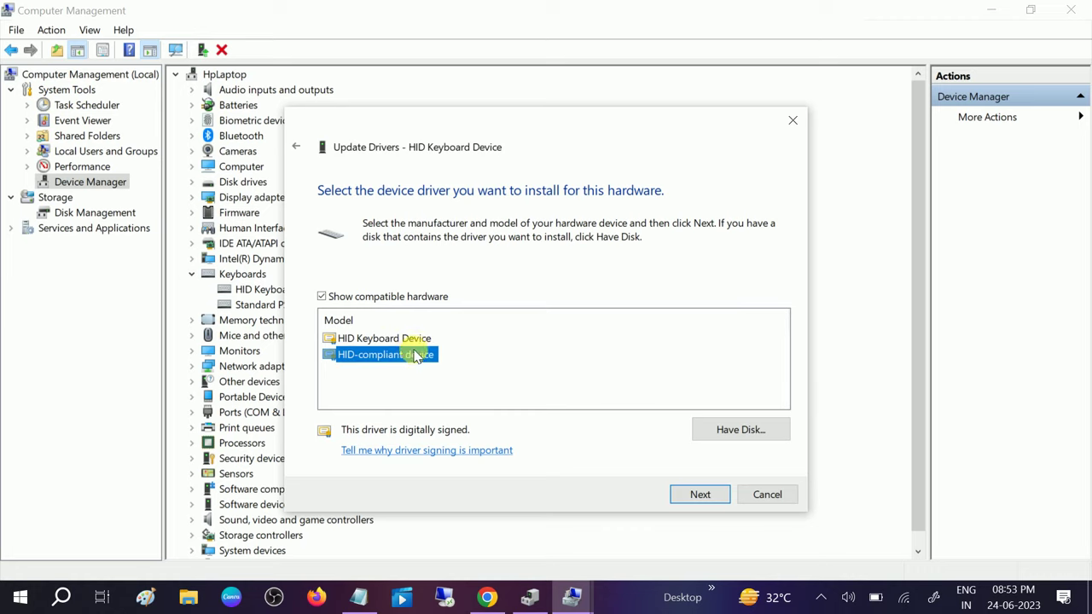
click(384, 338)
click(700, 495)
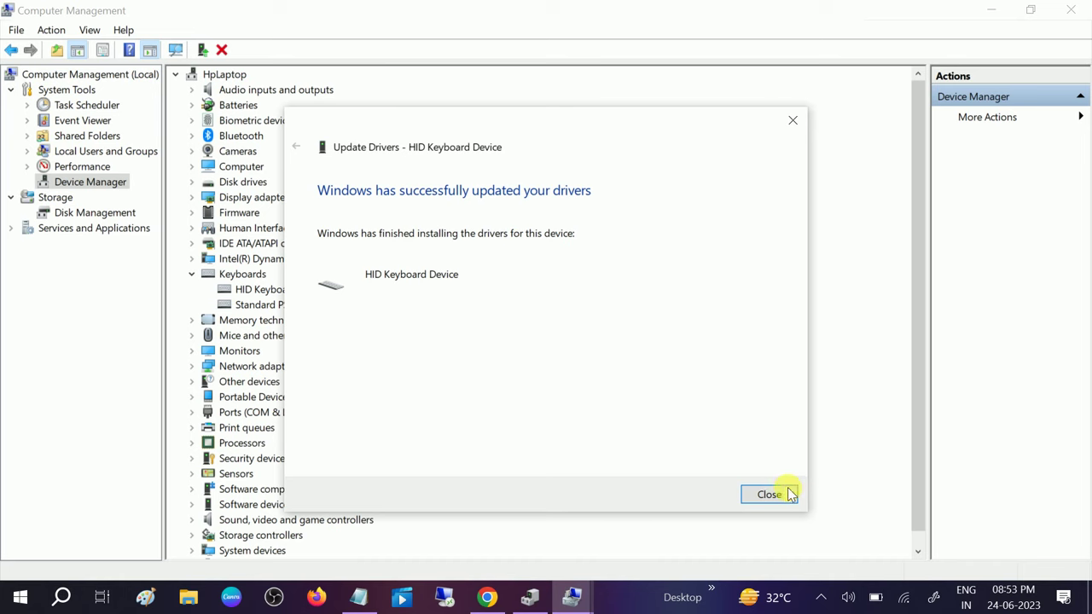
click(769, 494)
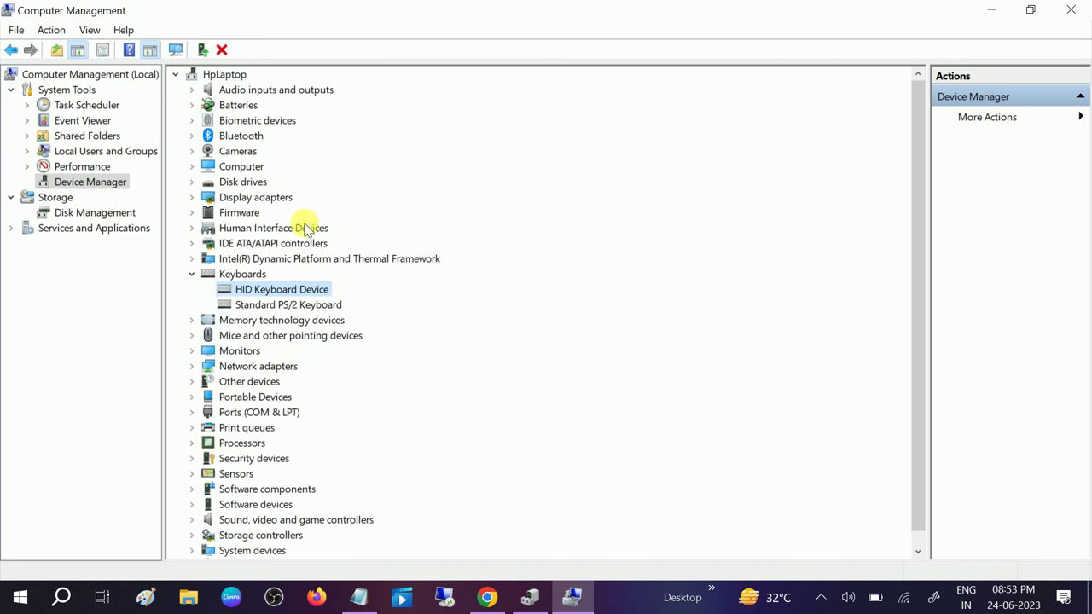
click(1072, 11)
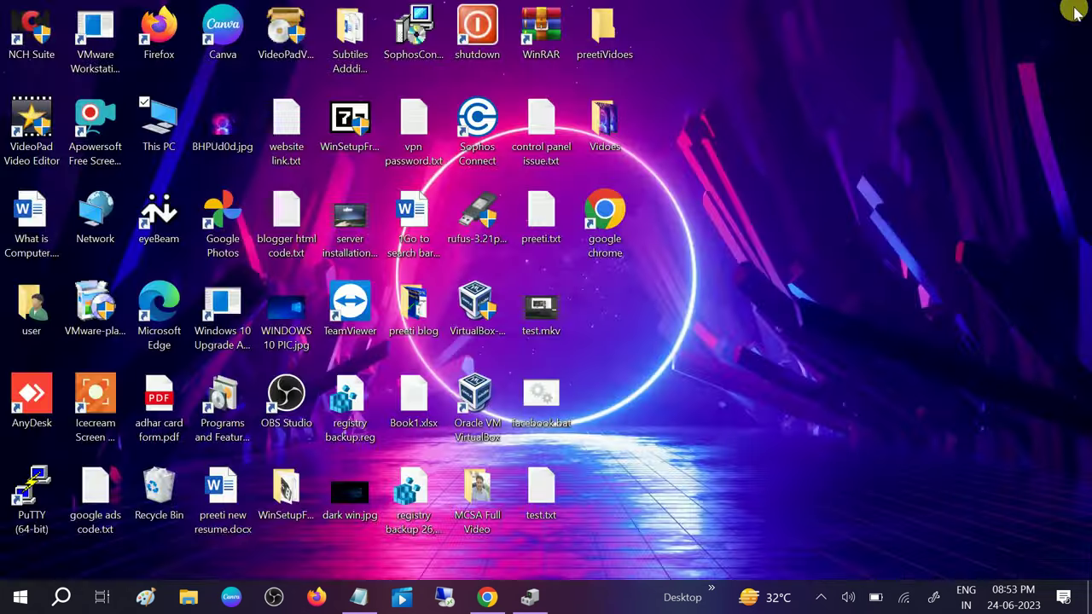
- Search Windows for "check", open Check for updates to view the Windows Update page, and close Settings
click(62, 595)
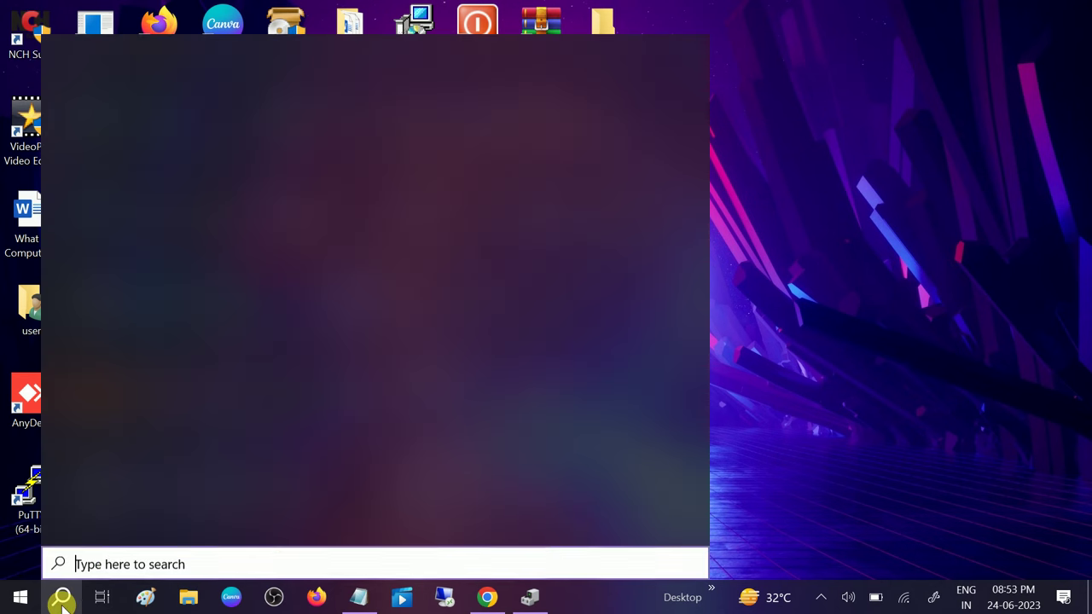
text(check)
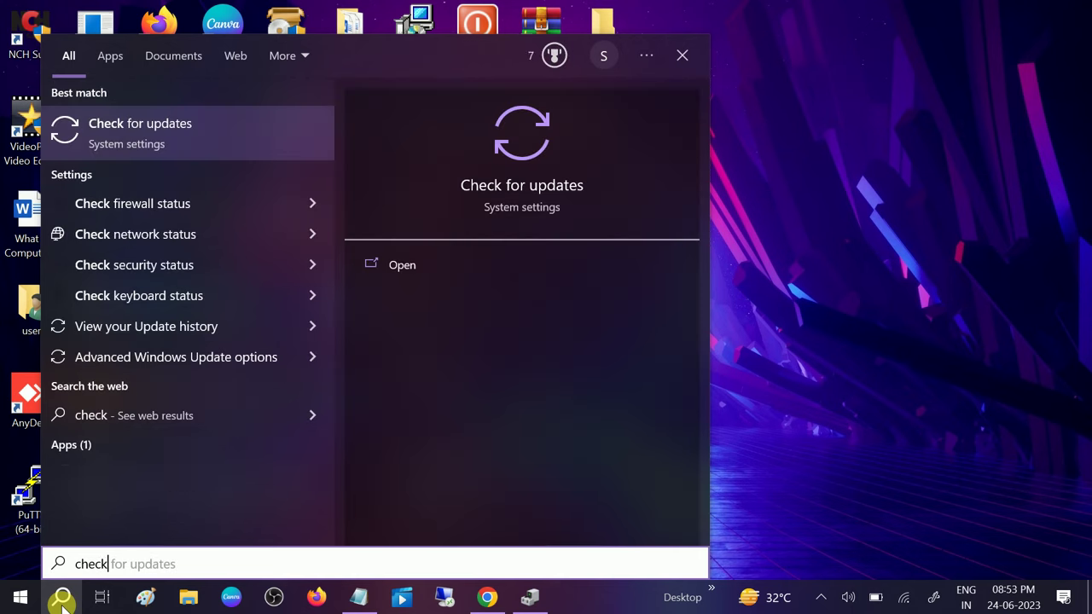
click(185, 128)
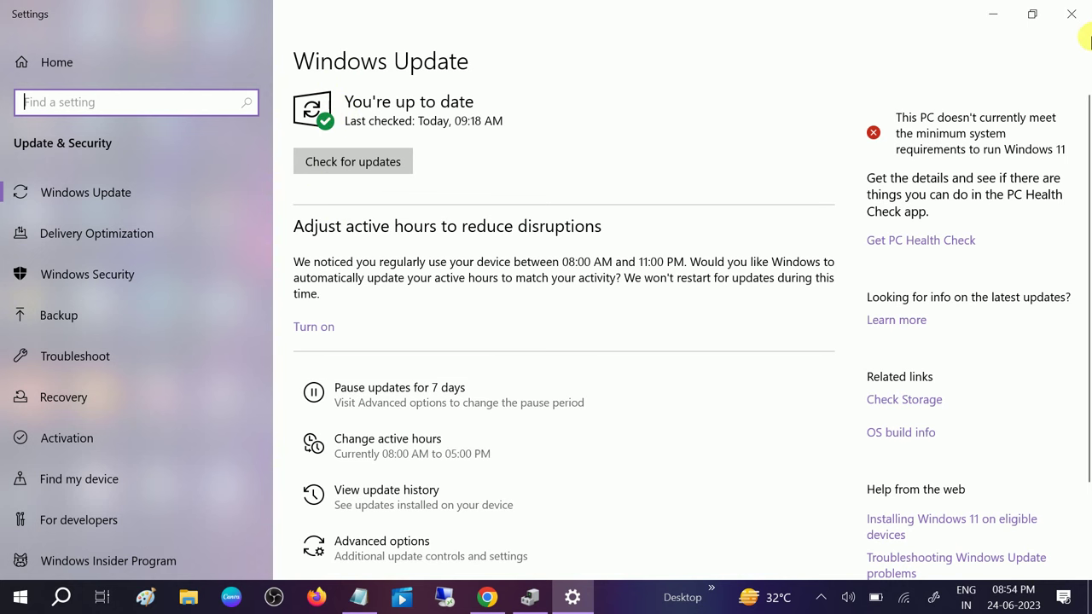
click(1071, 13)
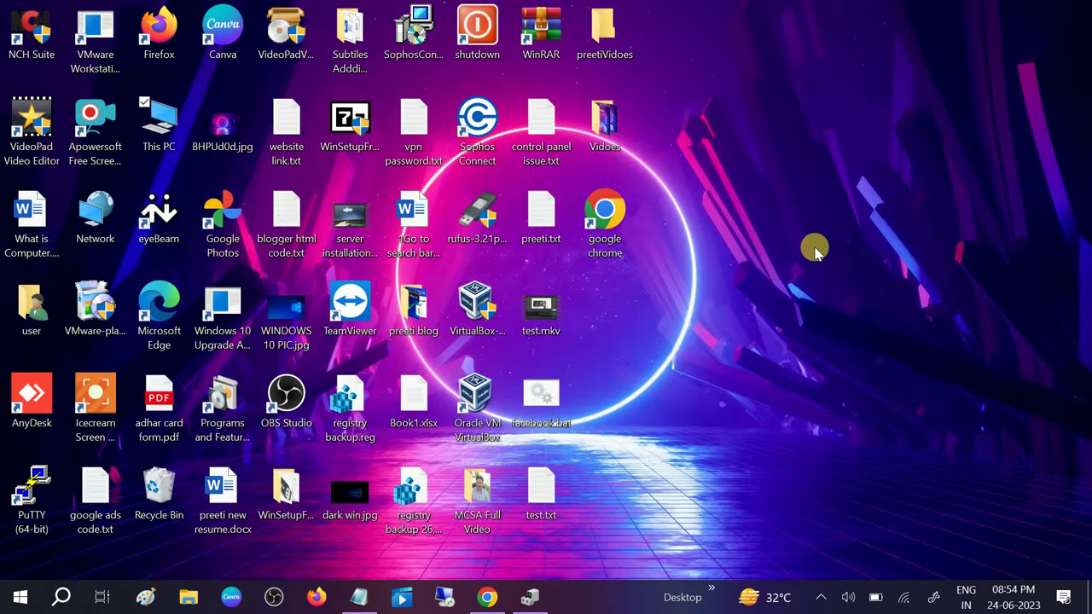